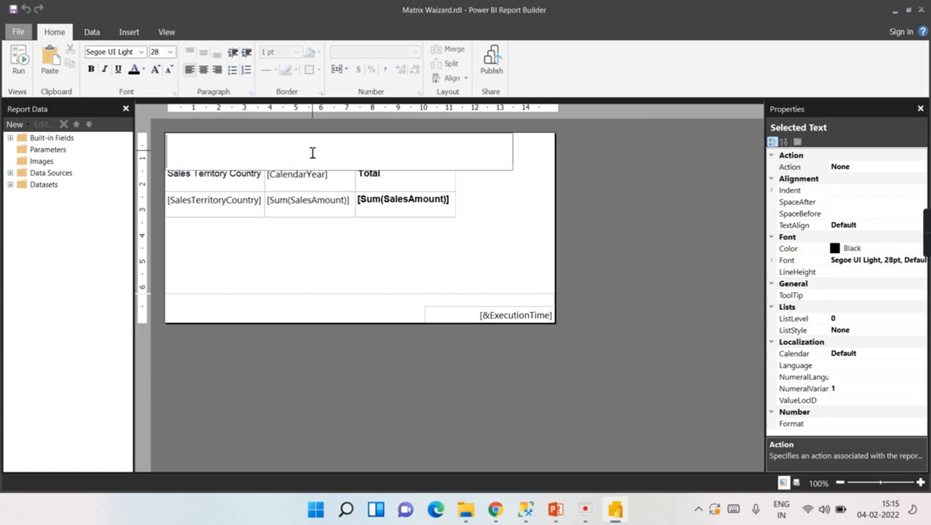
# - Reduce the height of the empty report title box above the matrix
pyautogui.click(495, 223)
pyautogui.click(491, 149)
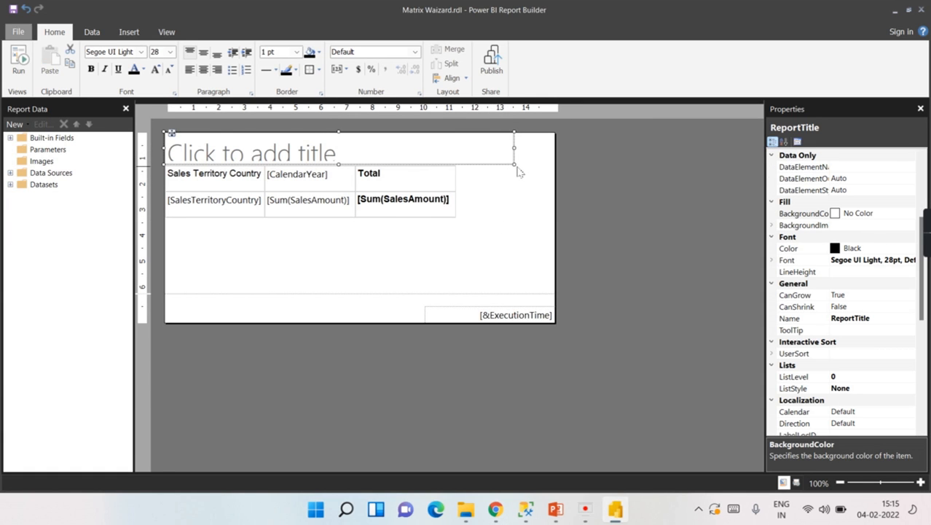
pyautogui.moveTo(514, 167); pyautogui.dragTo(512, 150)
pyautogui.click(463, 145)
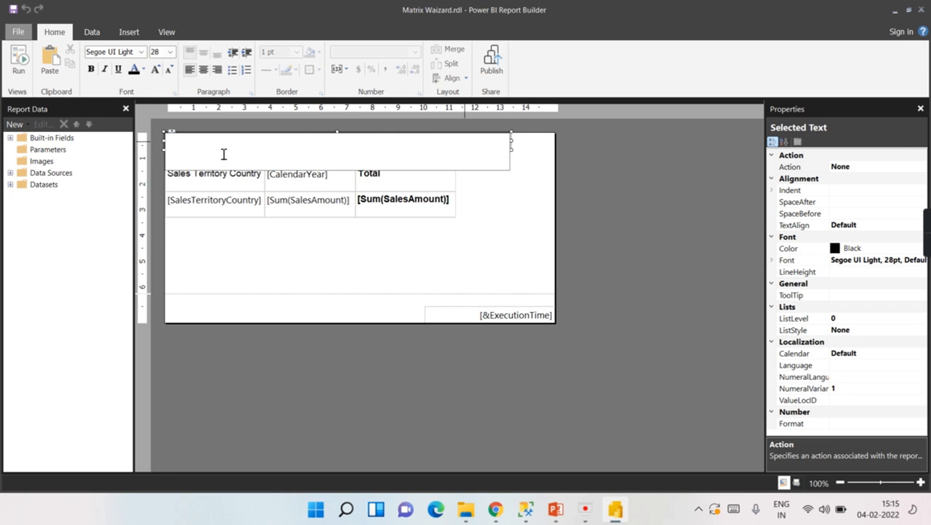
pyautogui.click(478, 167)
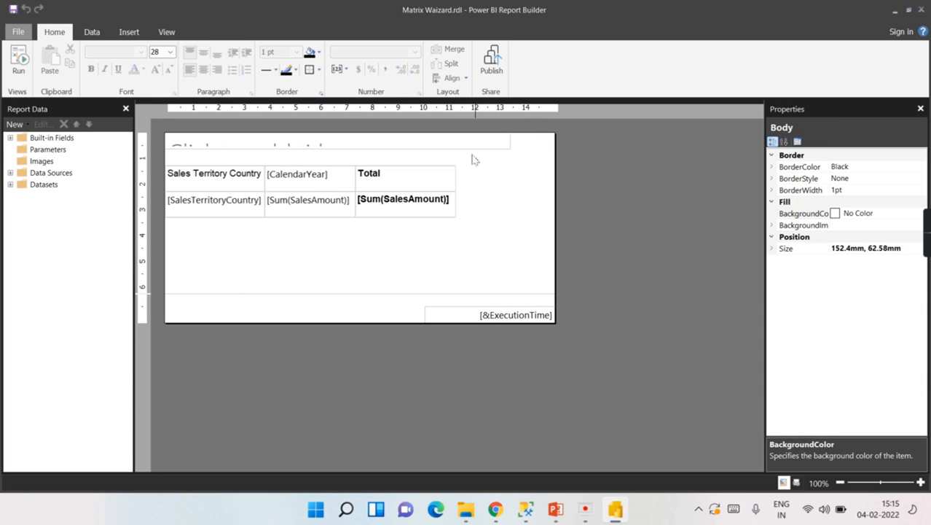
# - Set the report title's font size to 16 pt
pyautogui.click(474, 144)
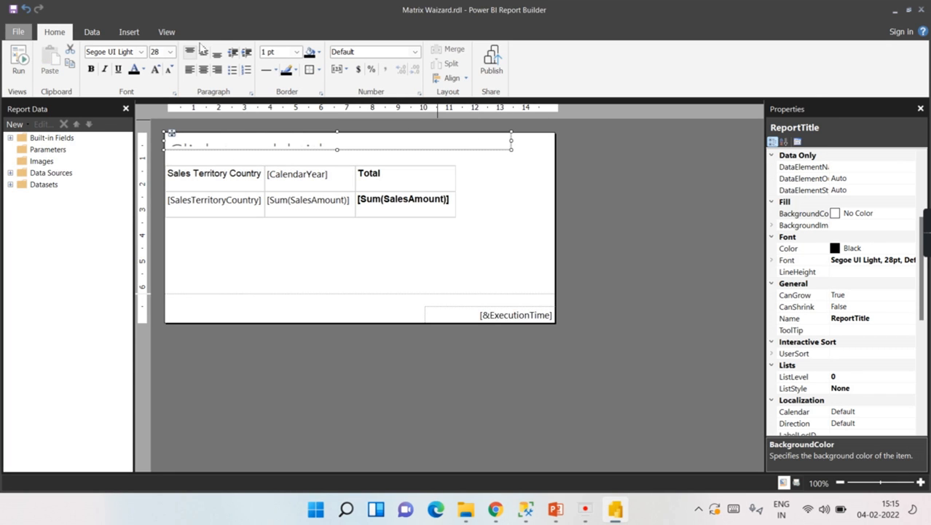
pyautogui.click(168, 32)
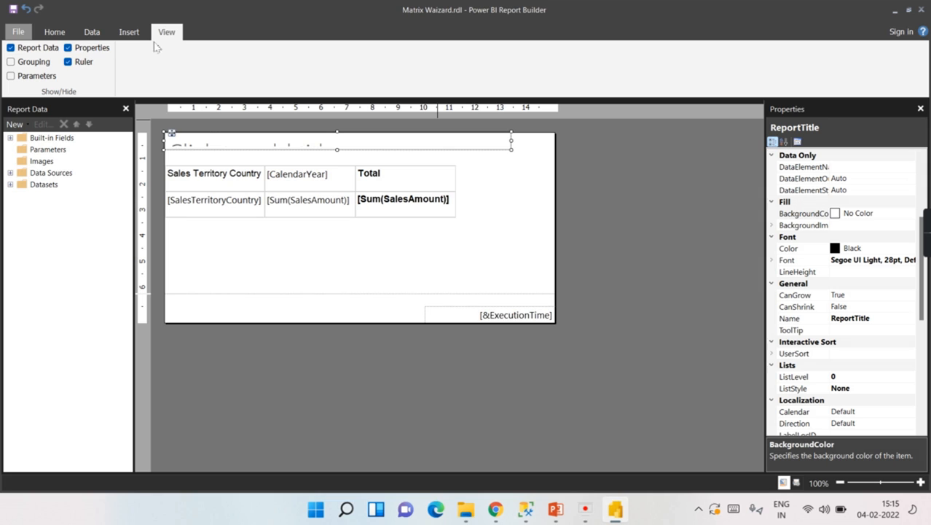
pyautogui.click(55, 32)
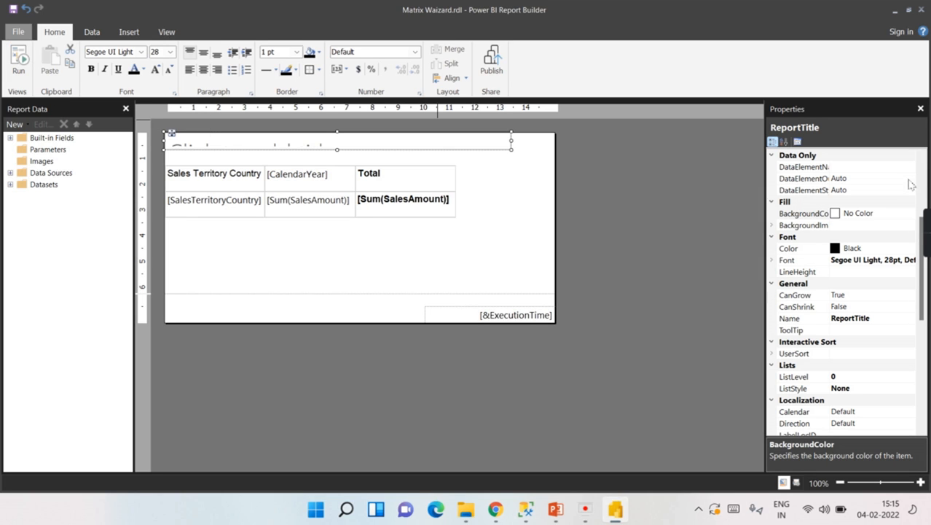
pyautogui.click(773, 261)
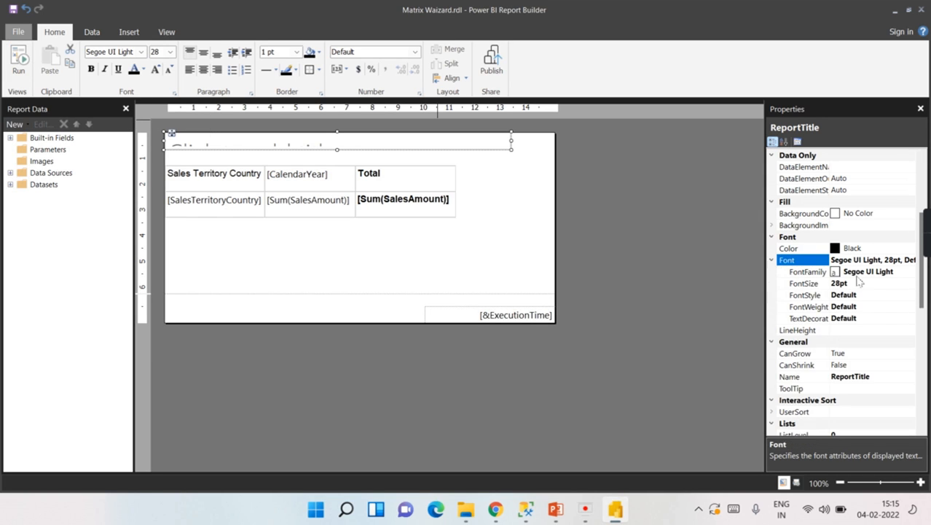
pyautogui.click(840, 284)
pyautogui.moveTo(842, 286); pyautogui.dragTo(808, 287)
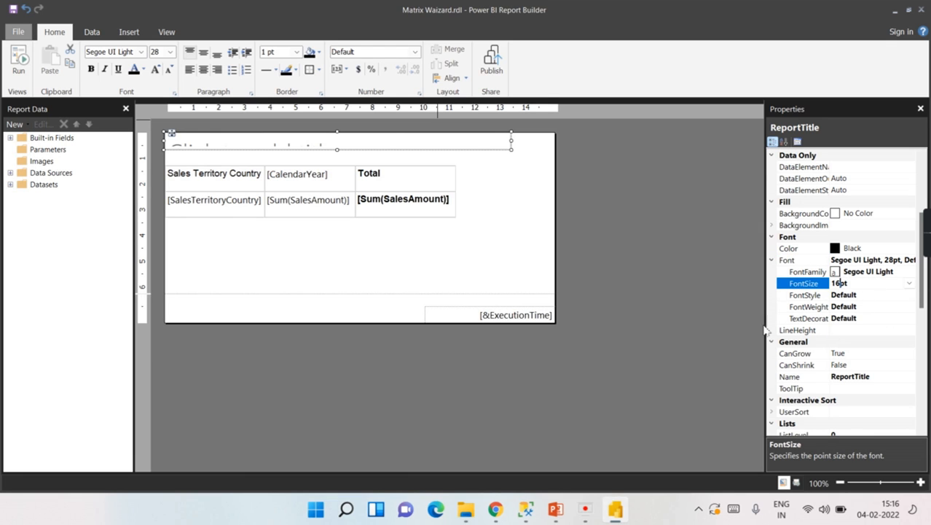
pyautogui.click(660, 321)
# - Enter "Sales Analysis" as the report title
pyautogui.click(460, 145)
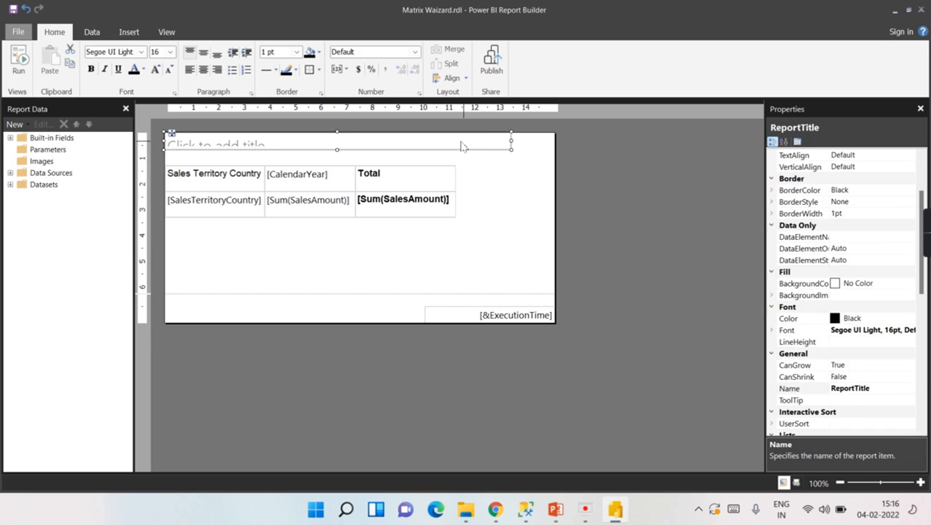
pyautogui.click(463, 144)
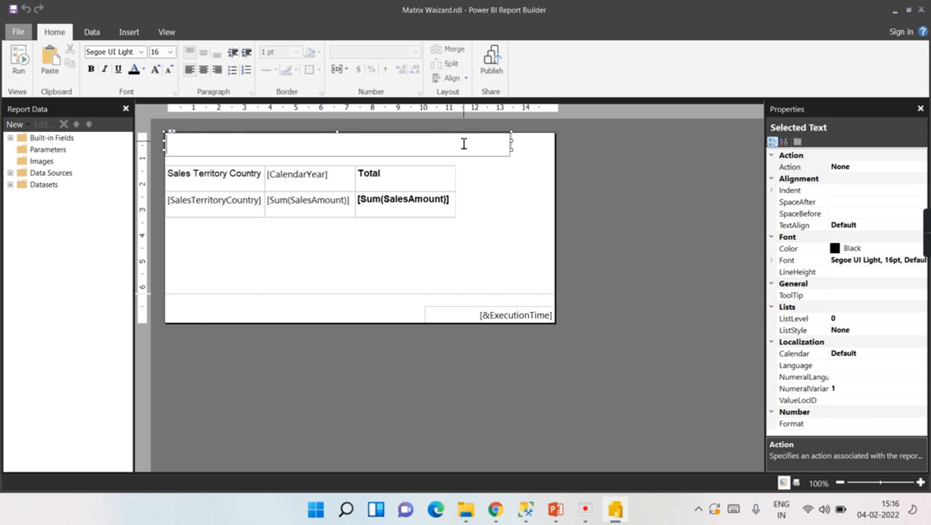
pyautogui.write('Sales Analysis')
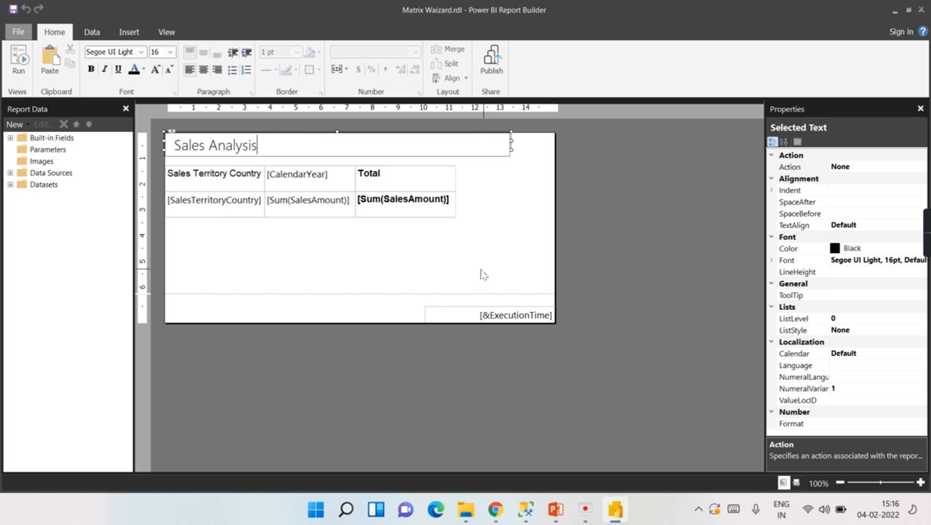
# - Increase the title box's height slightly so that the title text fits inside it
pyautogui.click(772, 190)
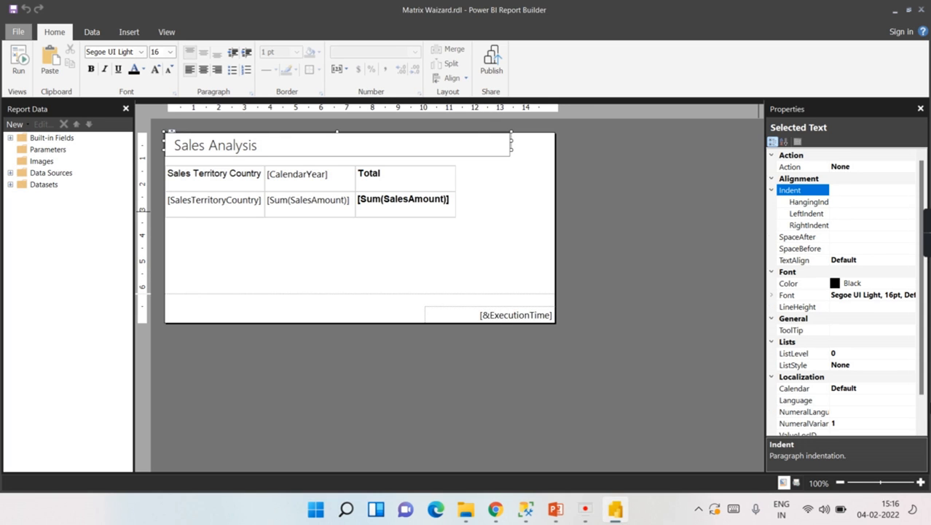
pyautogui.scroll(-1, 879, 403)
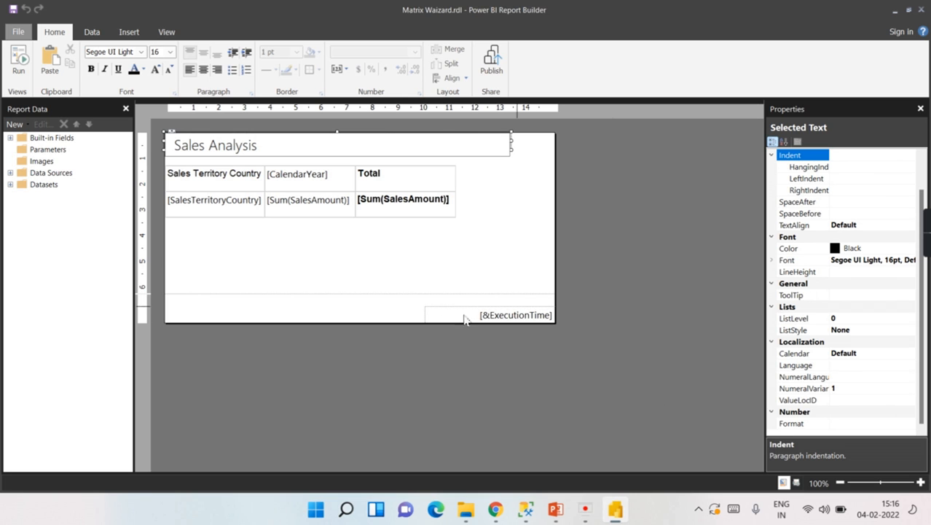
pyautogui.click(283, 156)
pyautogui.click(252, 150)
pyautogui.moveTo(337, 150); pyautogui.dragTo(340, 155)
pyautogui.click(260, 233)
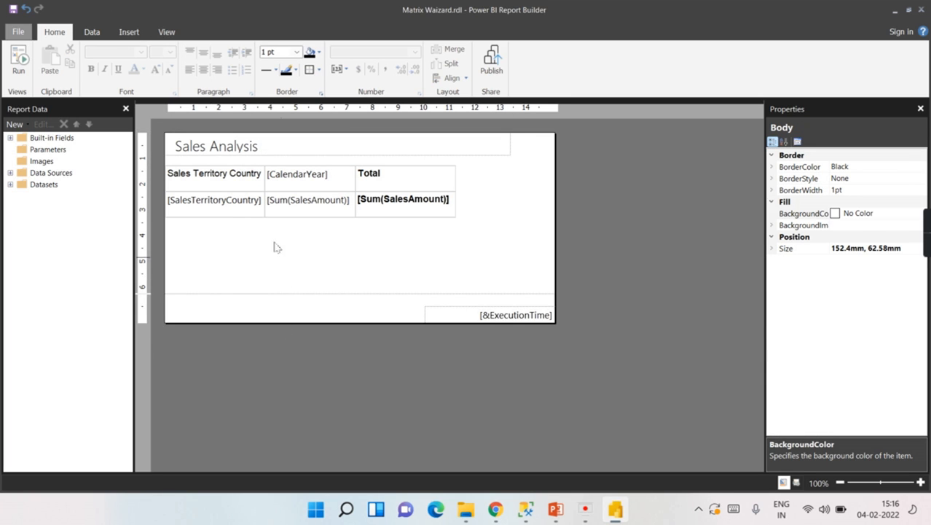
# - Expand the report's datasets and data sources to examine the fields available for a chart
pyautogui.click(129, 32)
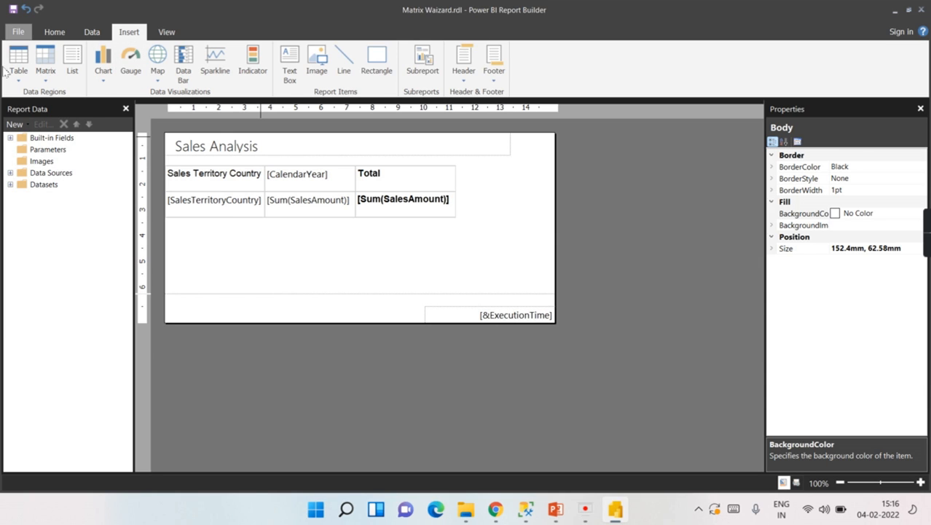
pyautogui.click(105, 82)
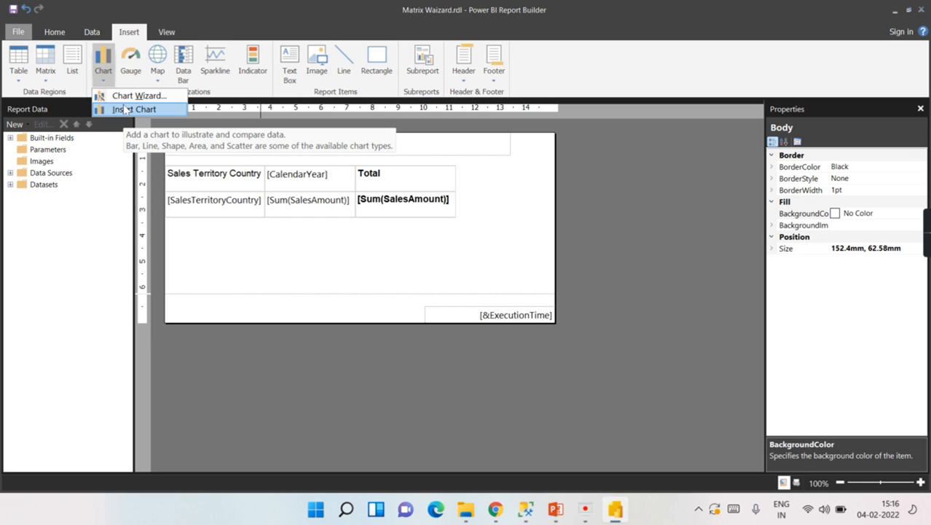
pyautogui.click(10, 185)
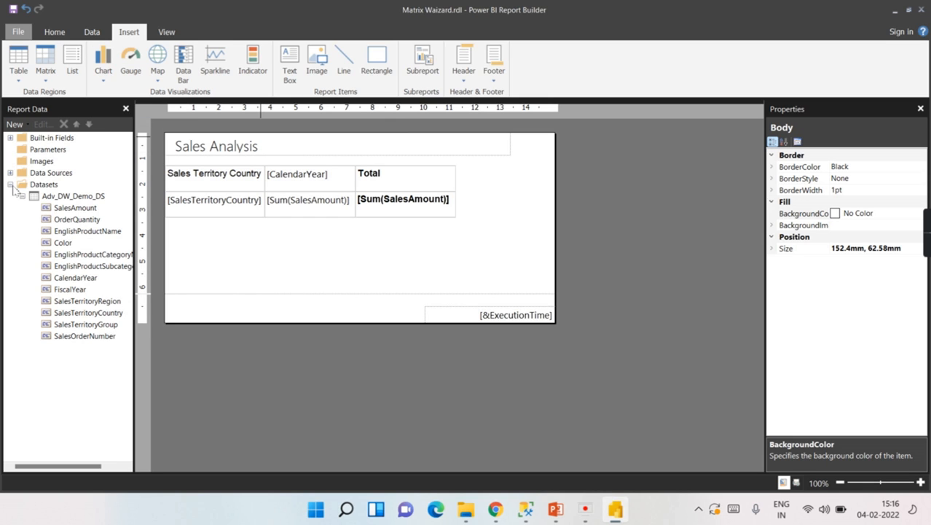
pyautogui.click(10, 172)
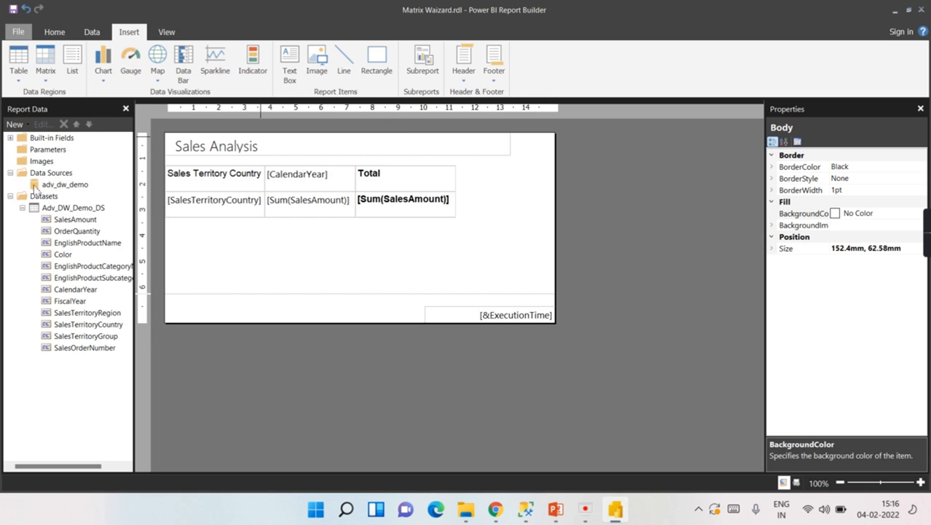
# - Insert a pie chart about 7.7 cm wide below the matrix and extend its upper edge to the matrix
pyautogui.click(103, 80)
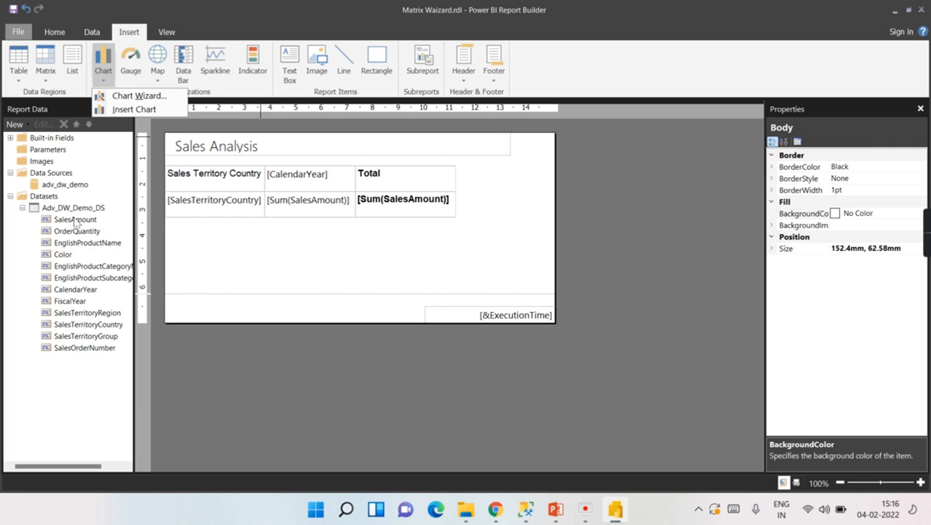
pyautogui.click(130, 111)
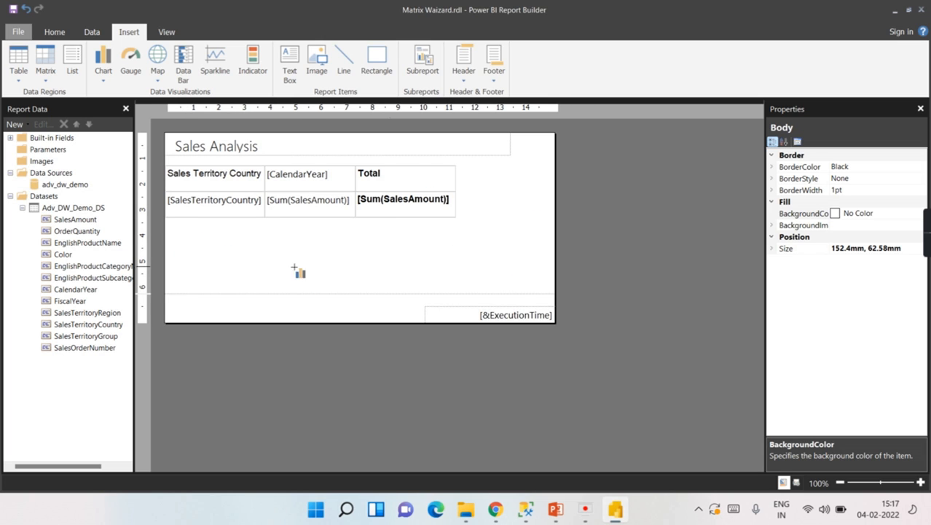
pyautogui.moveTo(175, 226); pyautogui.dragTo(371, 295)
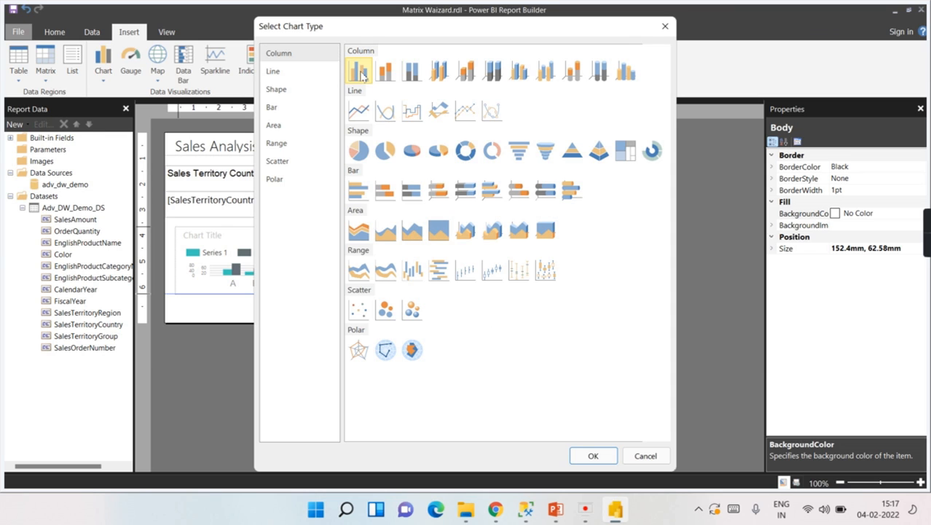
pyautogui.click(357, 156)
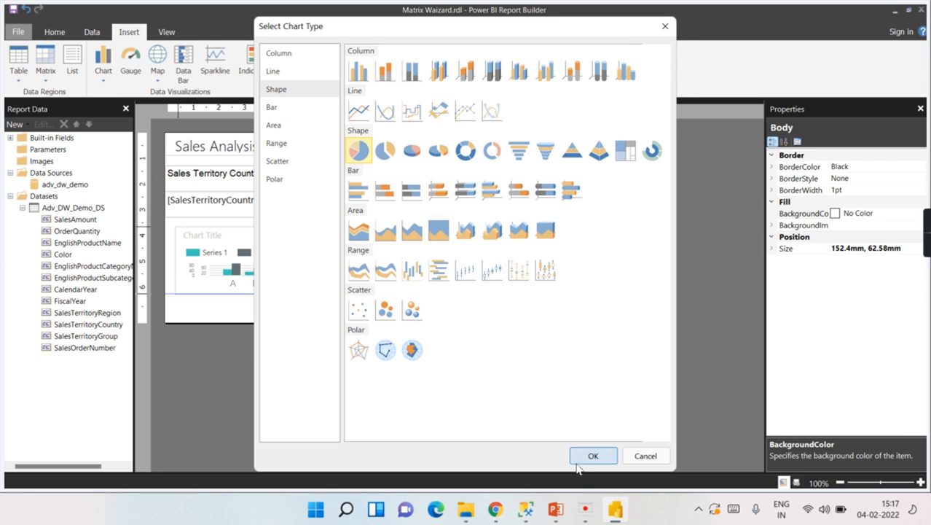
pyautogui.click(577, 460)
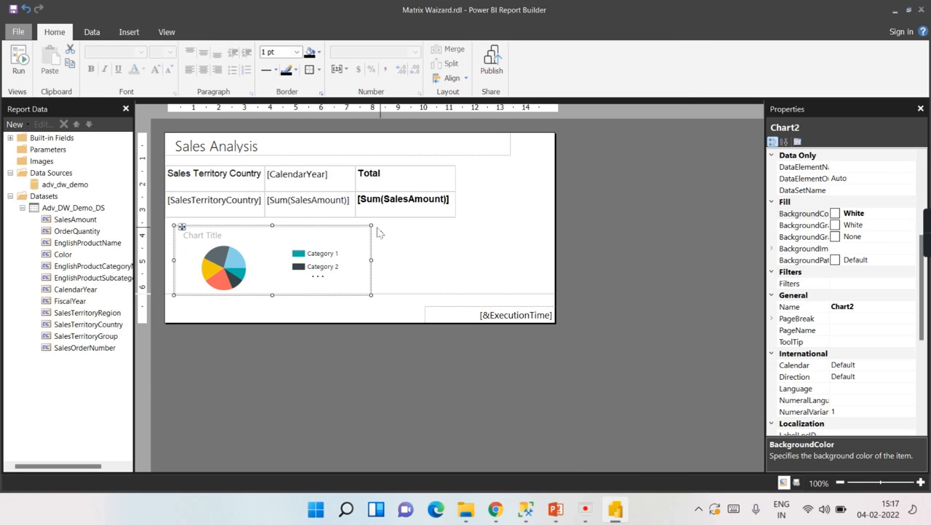
pyautogui.moveTo(371, 225); pyautogui.dragTo(369, 217)
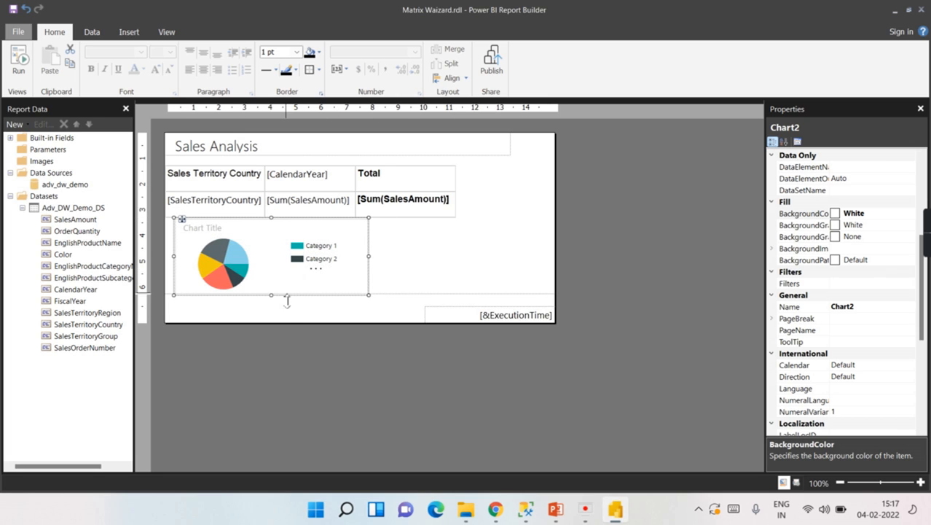
# - Assign SalesAmount as the pie chart's values and Color as its category group
pyautogui.click(392, 260)
pyautogui.click(306, 266)
pyautogui.click(234, 262)
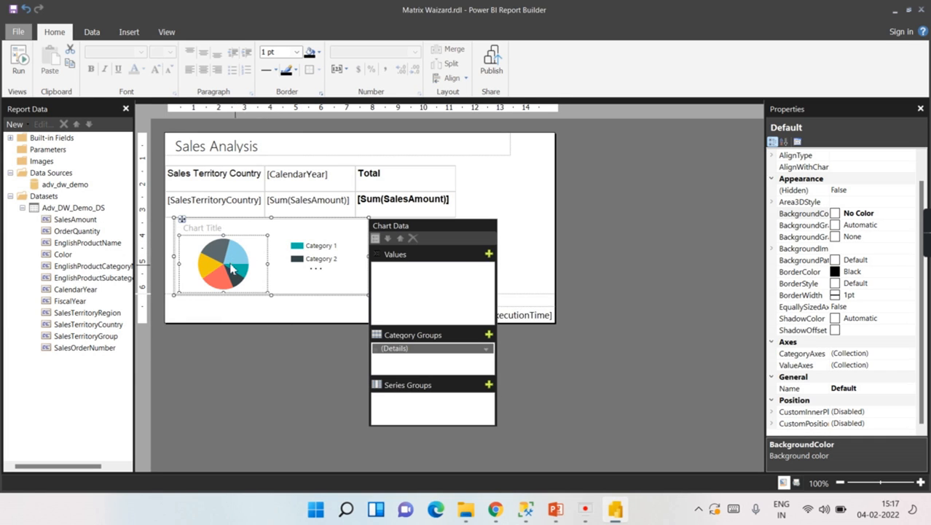
pyautogui.click(303, 252)
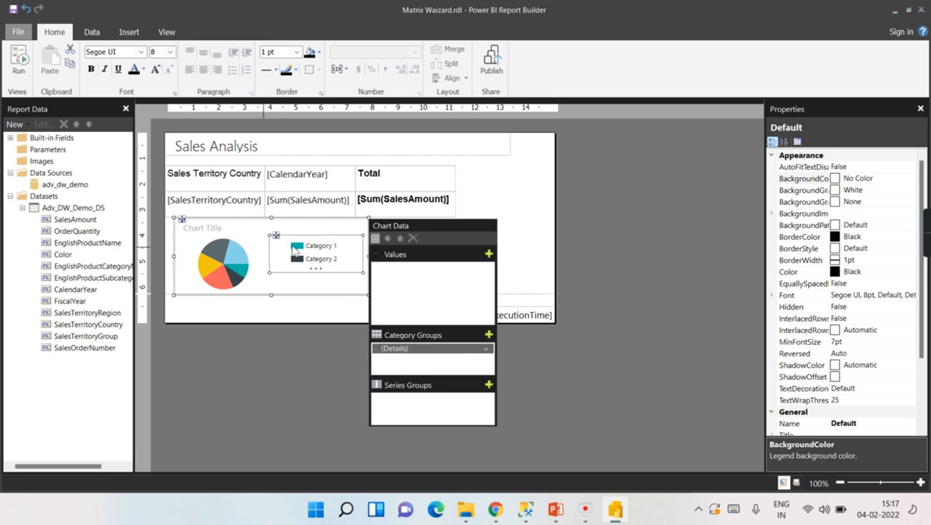
pyautogui.click(489, 254)
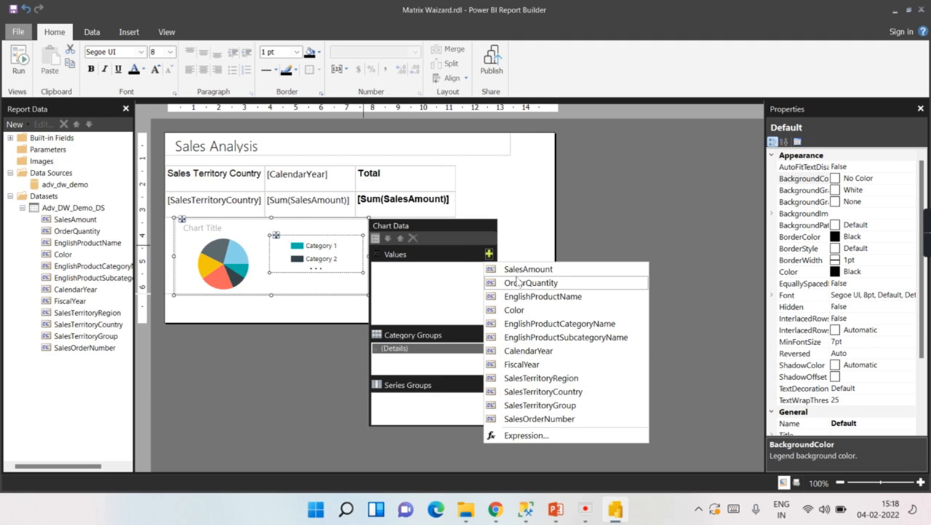
pyautogui.click(520, 269)
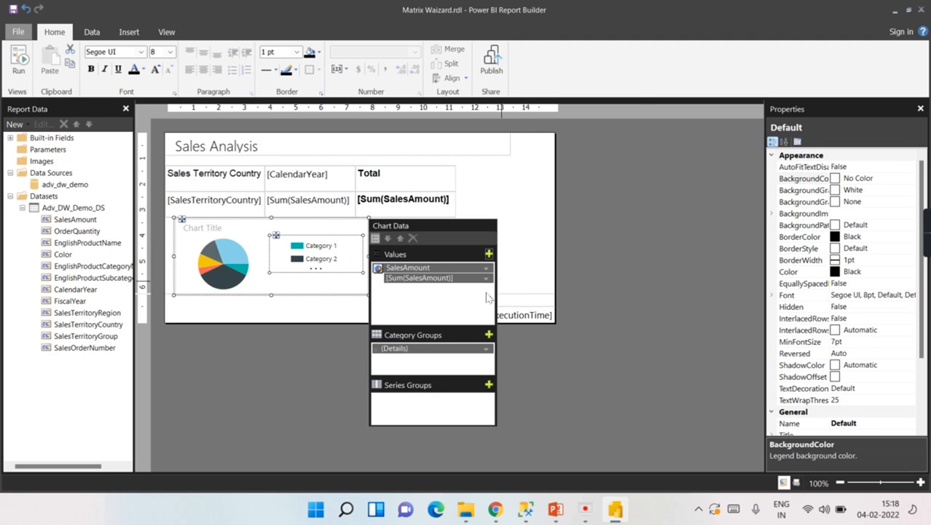
pyautogui.click(487, 336)
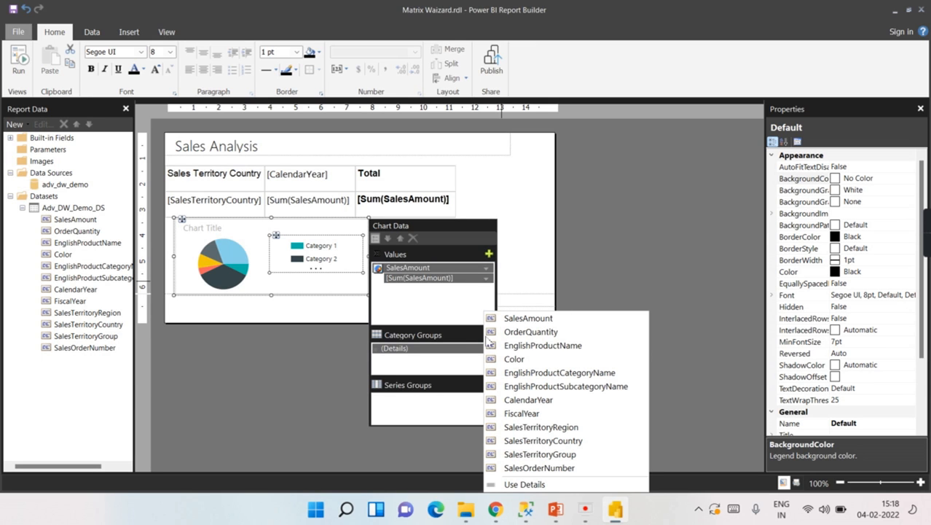
pyautogui.click(514, 359)
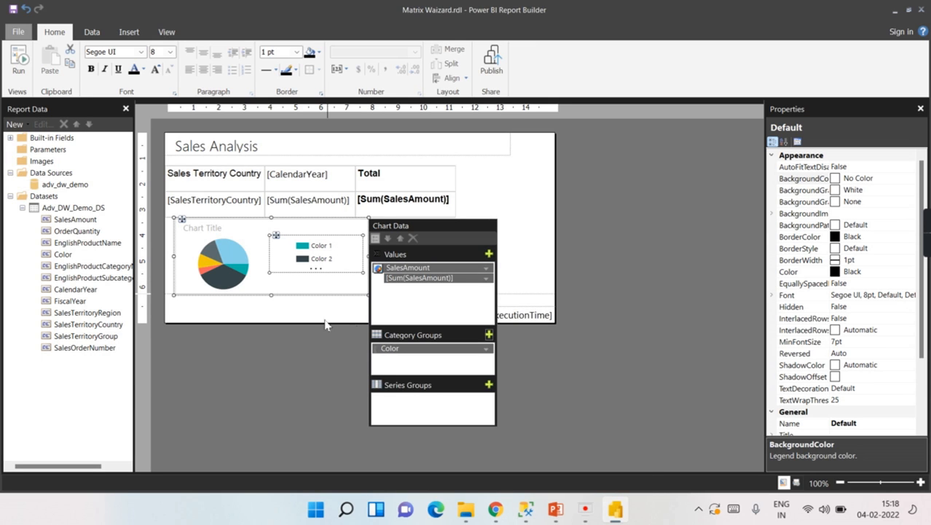
# - Run the report and switch off print layout to check the matrix and pie chart
pyautogui.click(515, 250)
pyautogui.click(16, 64)
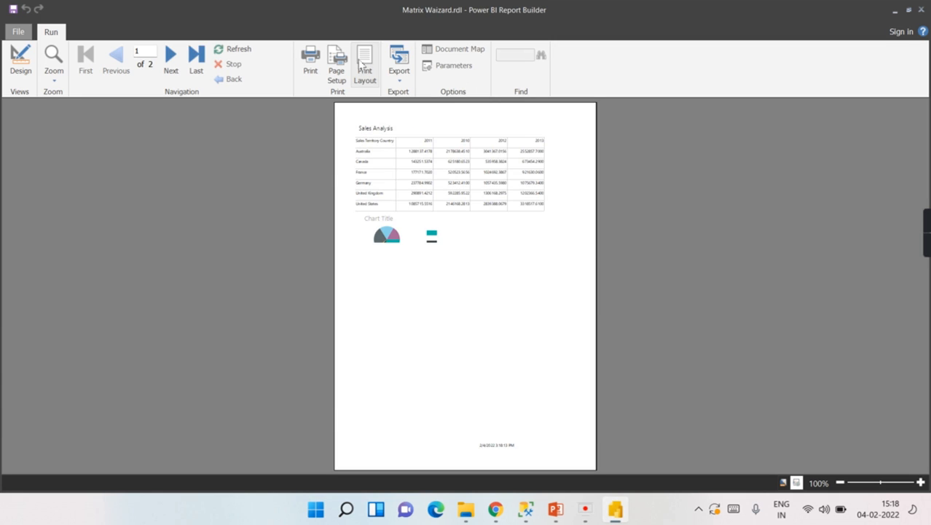
pyautogui.click(362, 64)
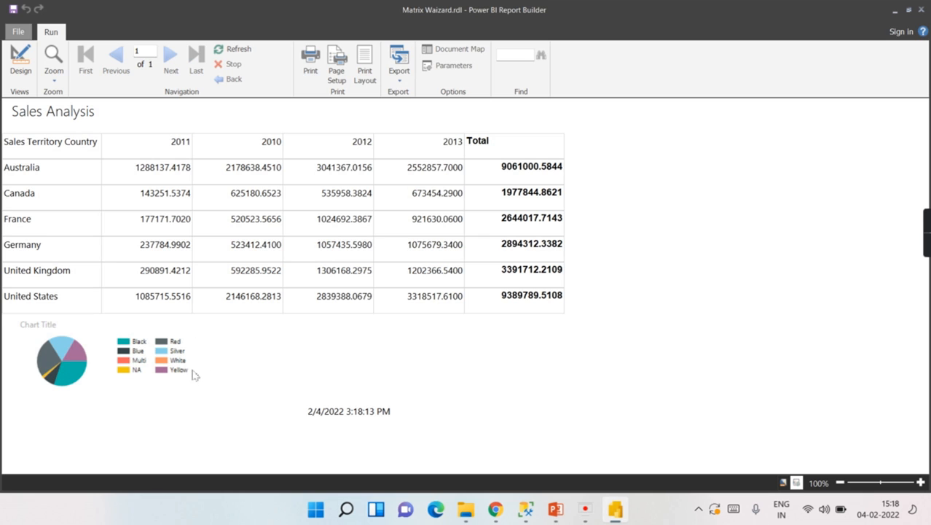
# - Return to the report design and set the report body's height to 100.58 mm
pyautogui.click(20, 62)
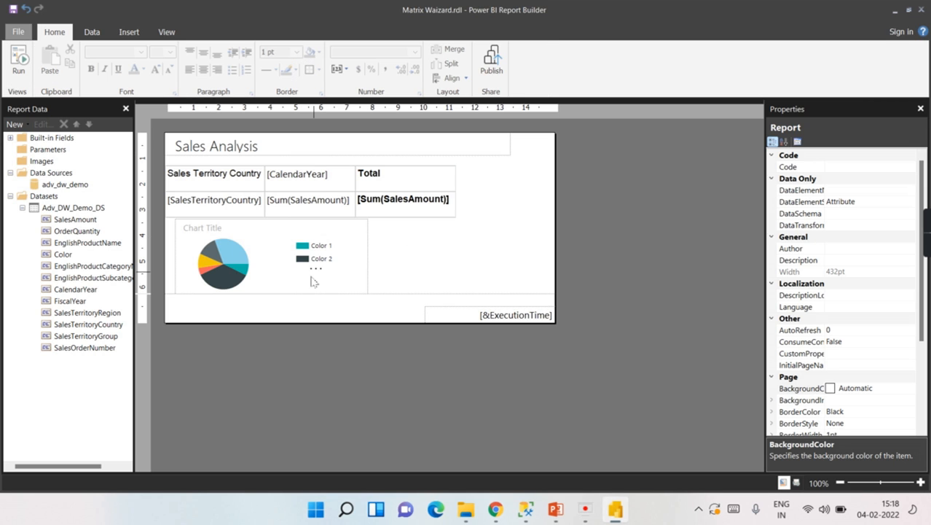
pyautogui.click(407, 267)
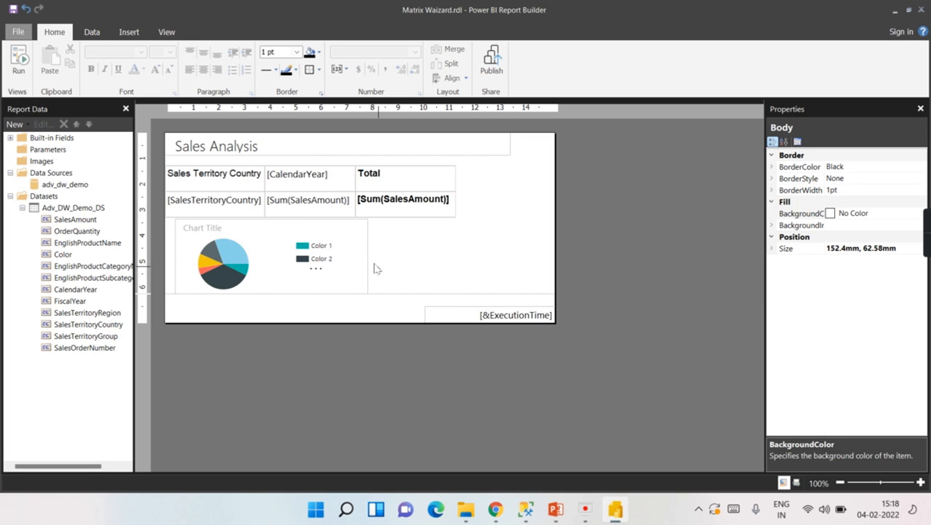
pyautogui.click(774, 250)
pyautogui.click(837, 274)
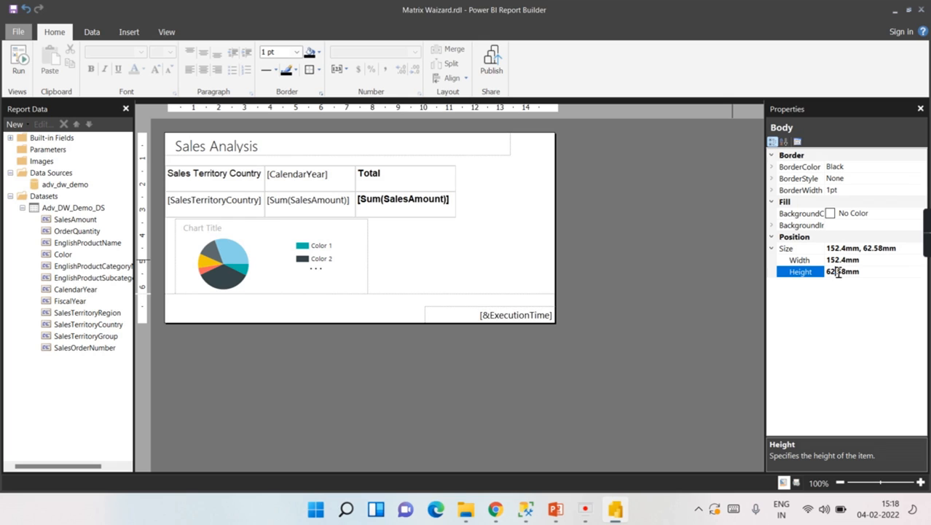
pyautogui.click(521, 222)
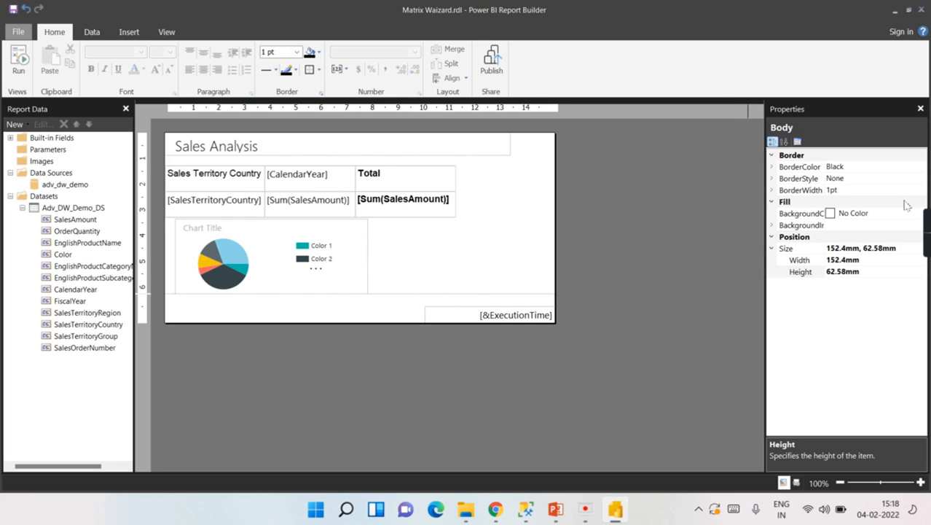
pyautogui.click(837, 274)
pyautogui.moveTo(840, 274); pyautogui.dragTo(823, 272)
pyautogui.write('100')
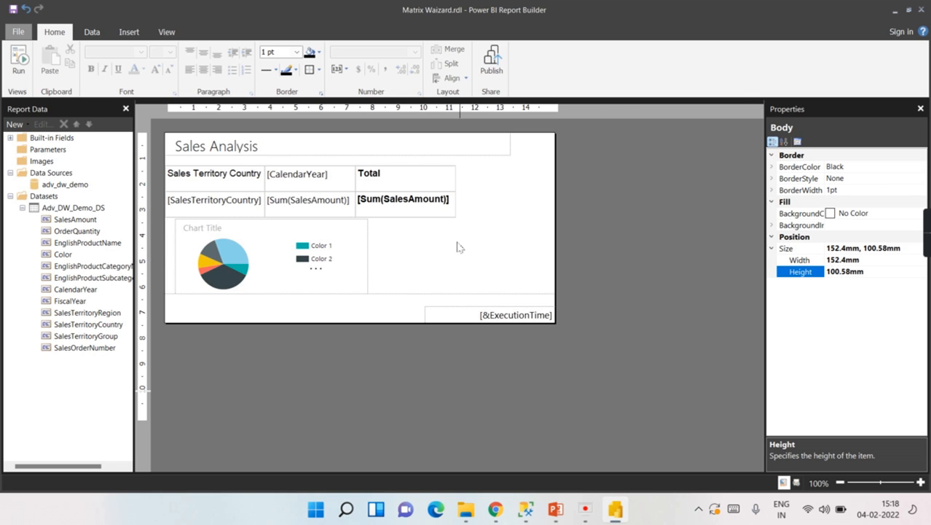
pyautogui.click(464, 228)
# - Enlarge the pie chart to about 8 cm wide and 6 cm high with a small gap below the matrix, and run the report
pyautogui.click(318, 272)
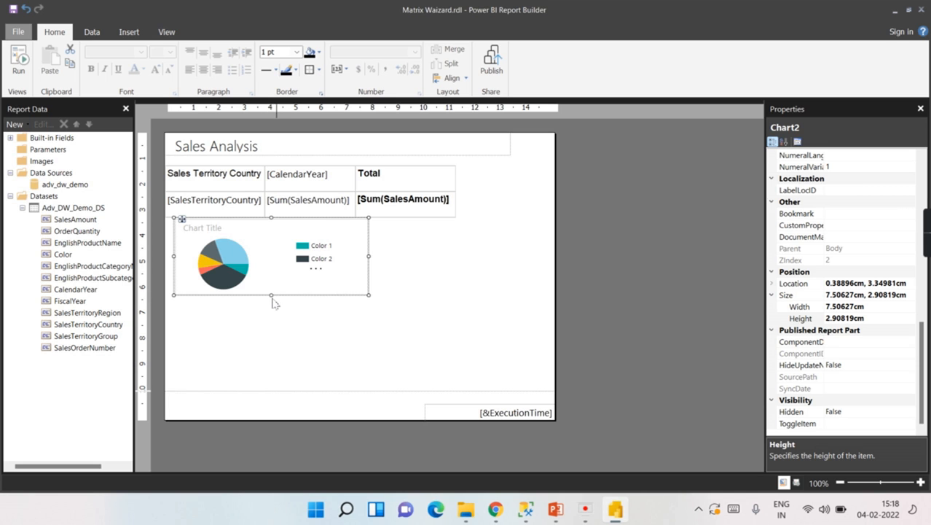
pyautogui.click(266, 248)
pyautogui.click(274, 229)
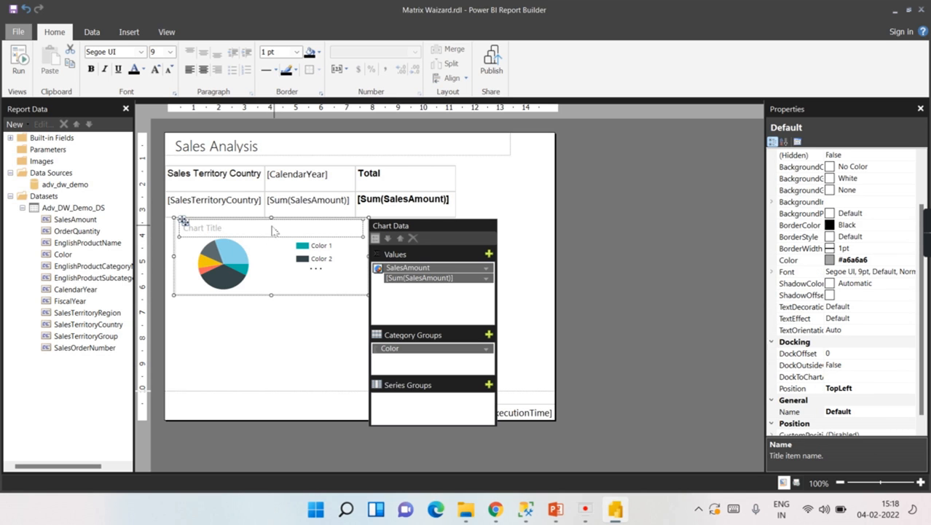
pyautogui.click(516, 210)
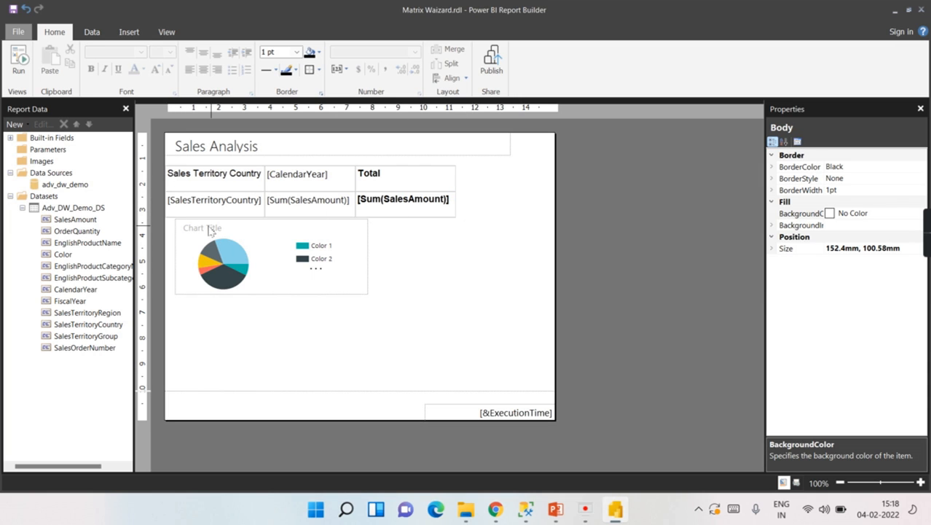
pyautogui.click(187, 238)
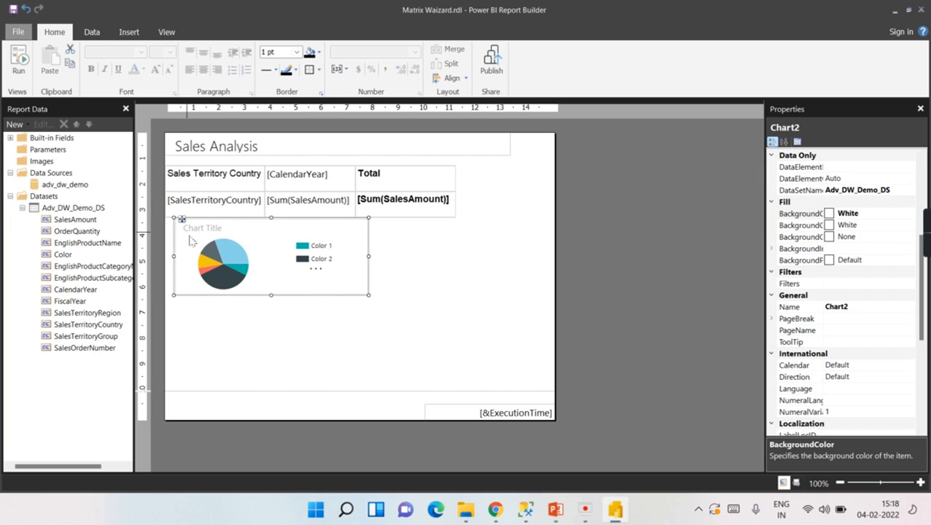
pyautogui.moveTo(368, 295); pyautogui.dragTo(372, 365)
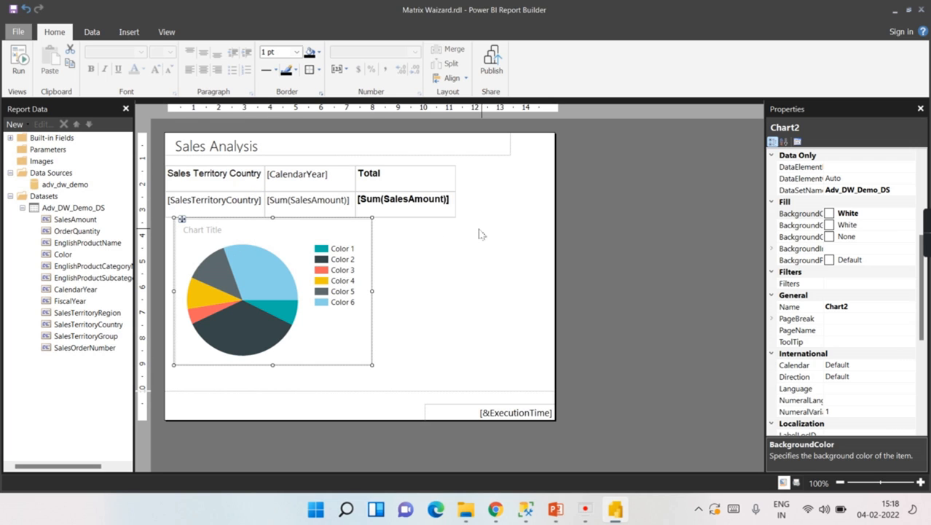
pyautogui.moveTo(375, 224); pyautogui.dragTo(373, 230)
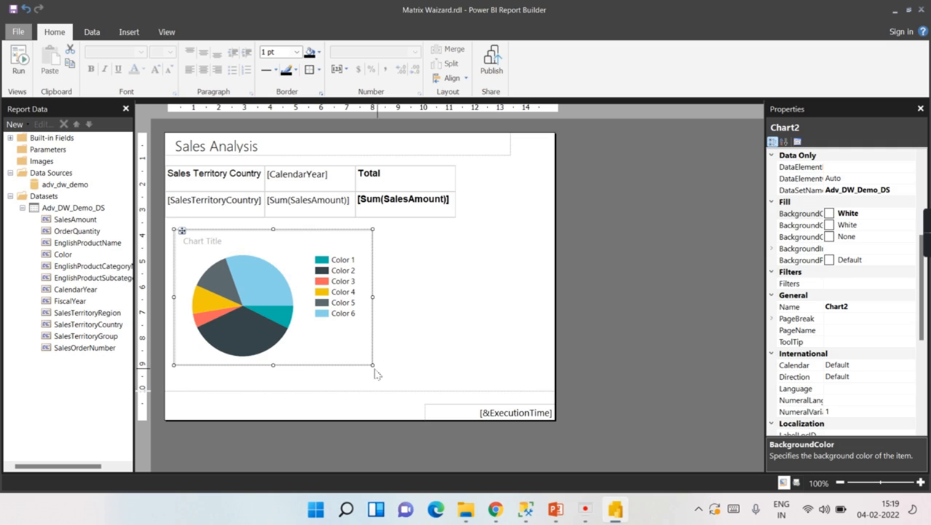
pyautogui.moveTo(376, 373); pyautogui.dragTo(385, 384)
pyautogui.click(438, 331)
pyautogui.click(350, 317)
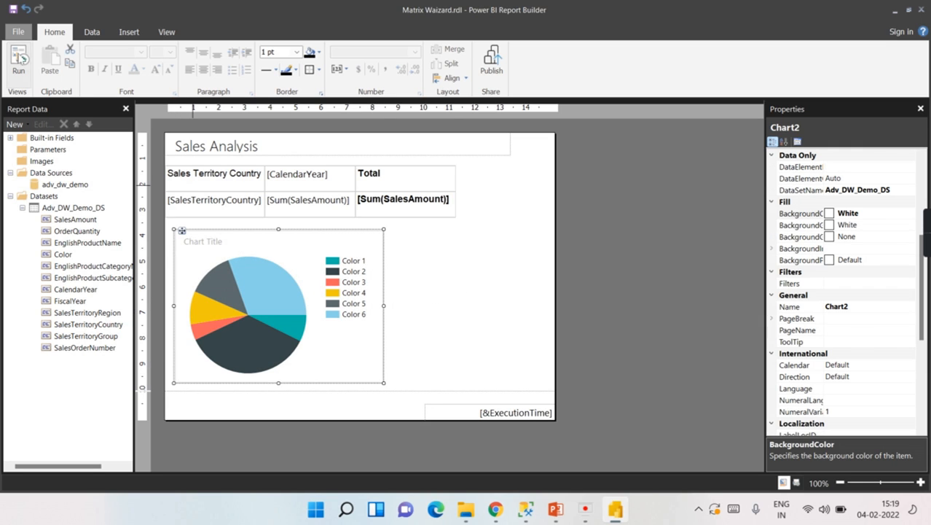
pyautogui.click(18, 62)
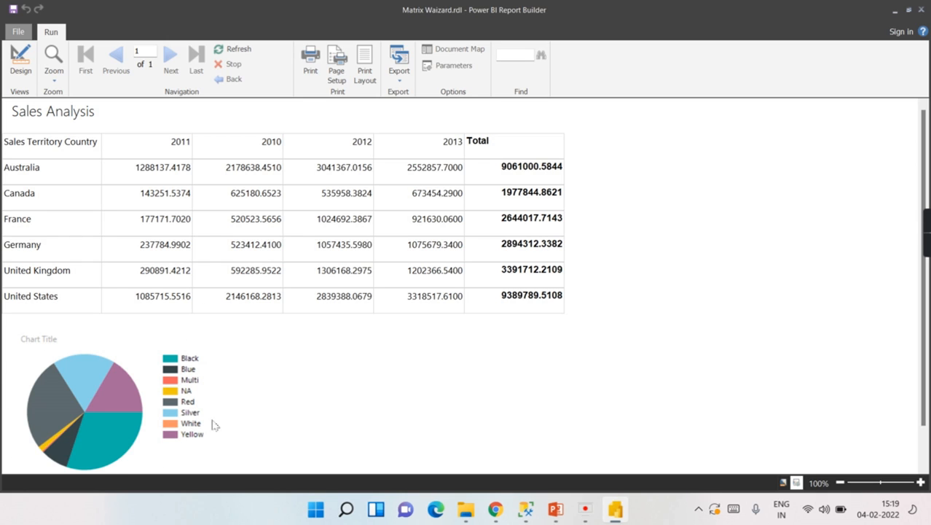
# - Return to the report design and show data labels on the pie chart's slices
pyautogui.click(20, 73)
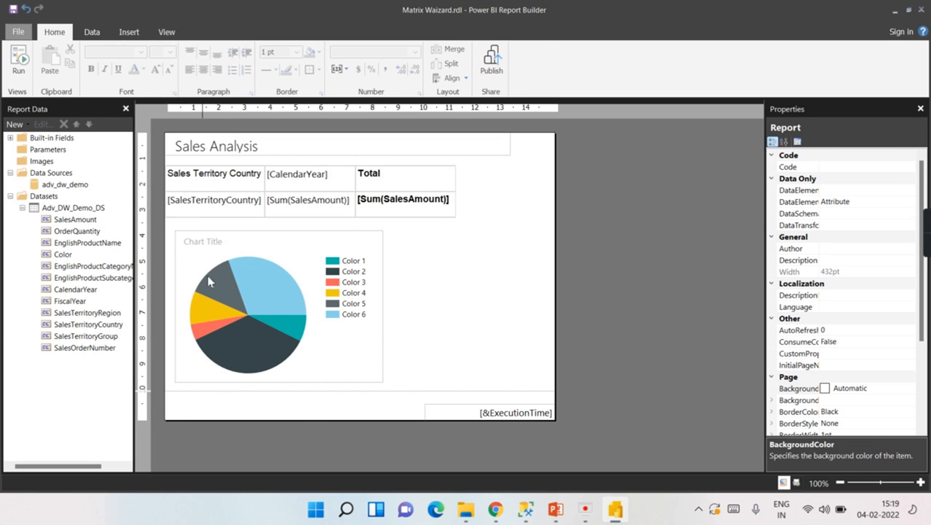
pyautogui.rightClick(289, 280)
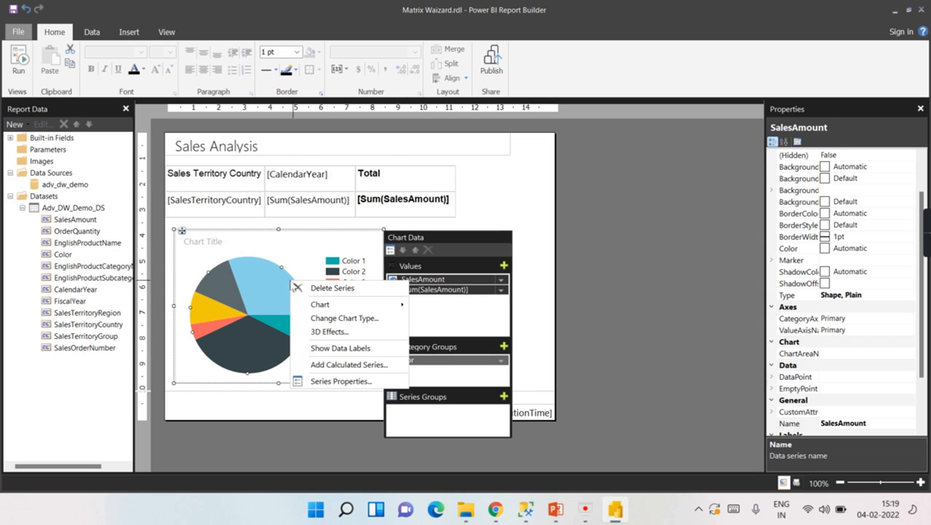
pyautogui.click(341, 348)
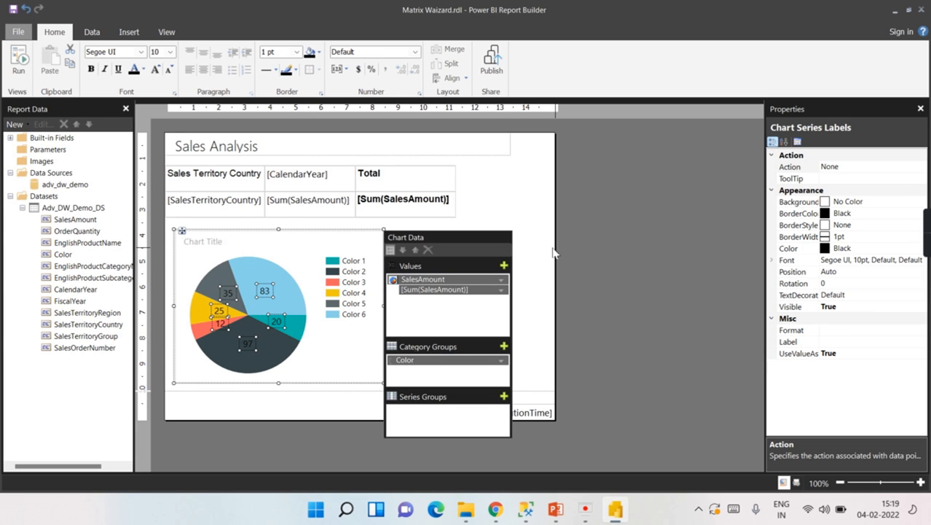
# - Replace the pie chart's placeholder title with "Sales By color"
pyautogui.click(191, 244)
pyautogui.click(208, 240)
pyautogui.moveTo(237, 247); pyautogui.dragTo(146, 248)
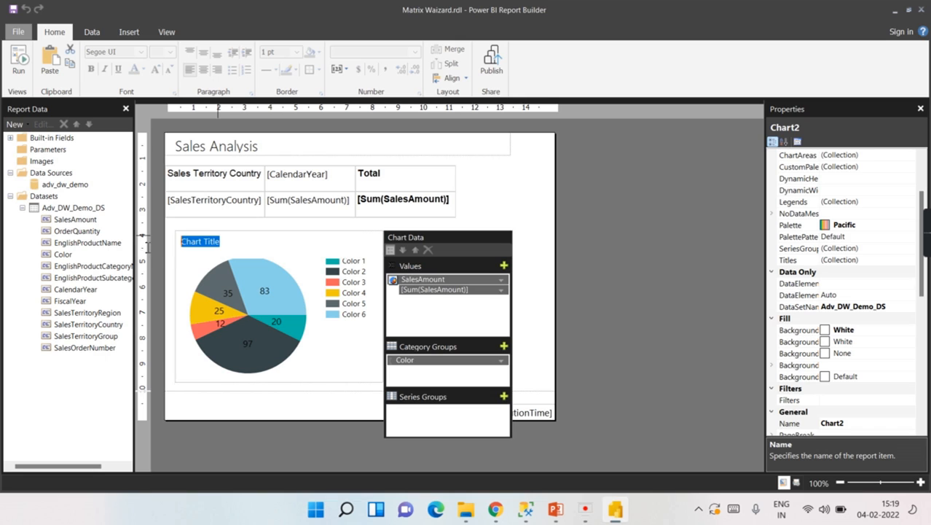
pyautogui.press('Delete')
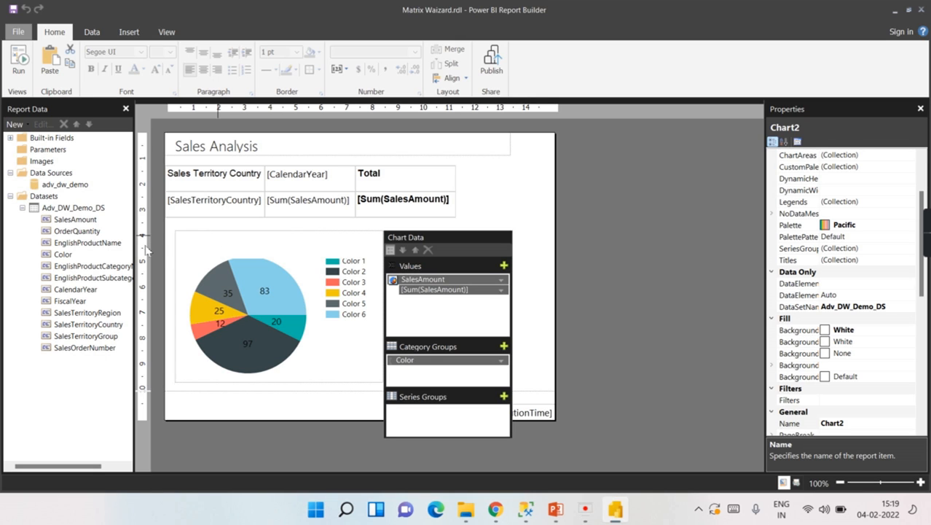
pyautogui.write('Sales By color')
pyautogui.click(528, 334)
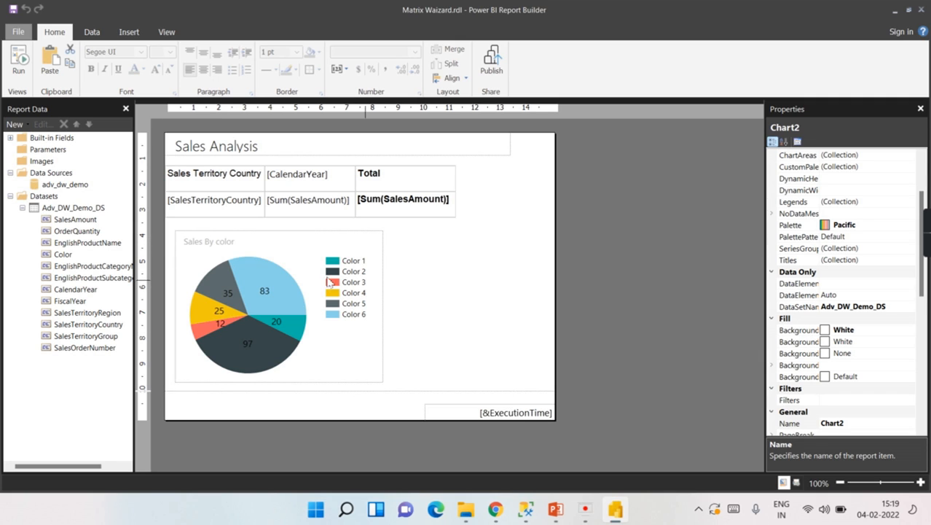
# - Run the report to check the pie chart's title and data labels
pyautogui.rightClick(281, 294)
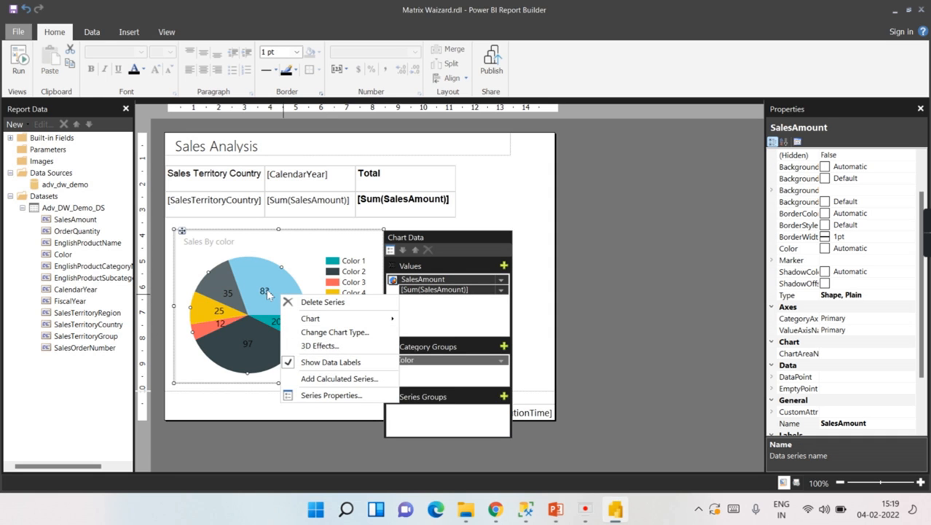
pyautogui.click(530, 220)
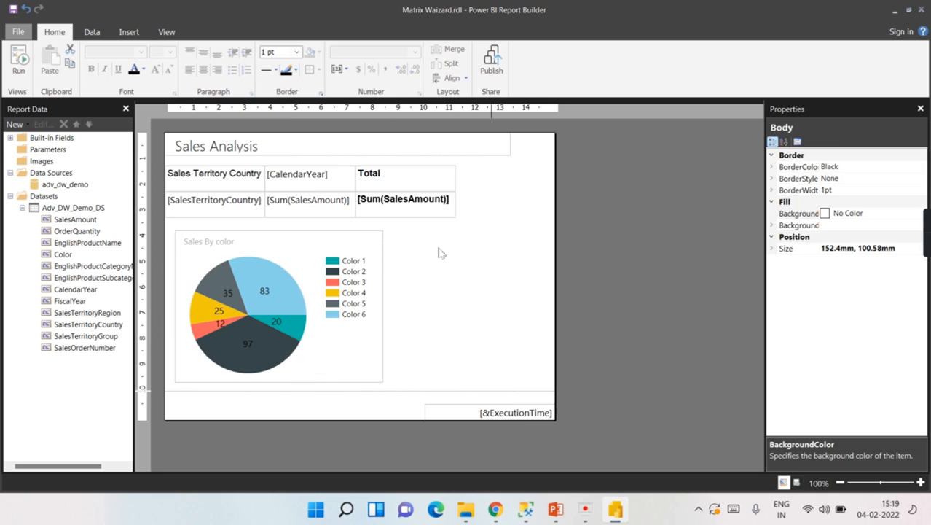
pyautogui.click(16, 65)
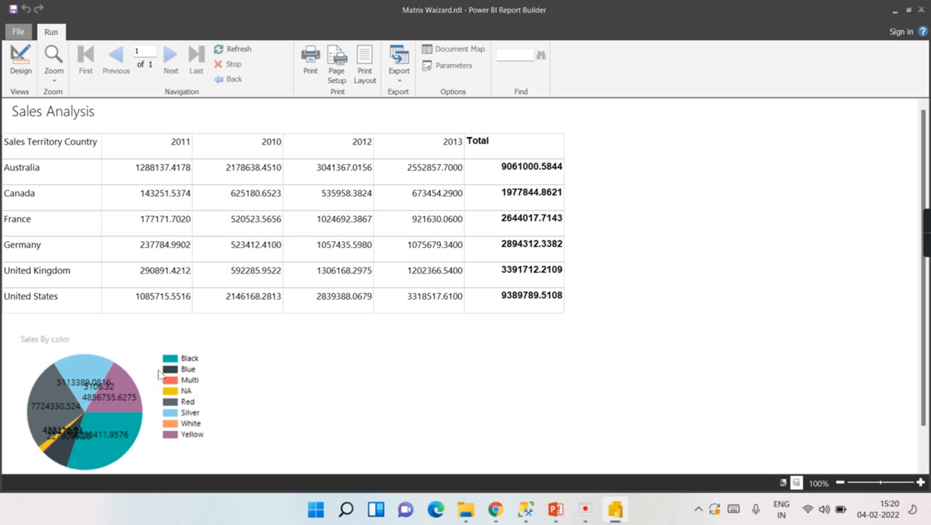
# - Return to the report design and extend the pie chart's title to "Sales By color ( in millions)"
pyautogui.click(23, 64)
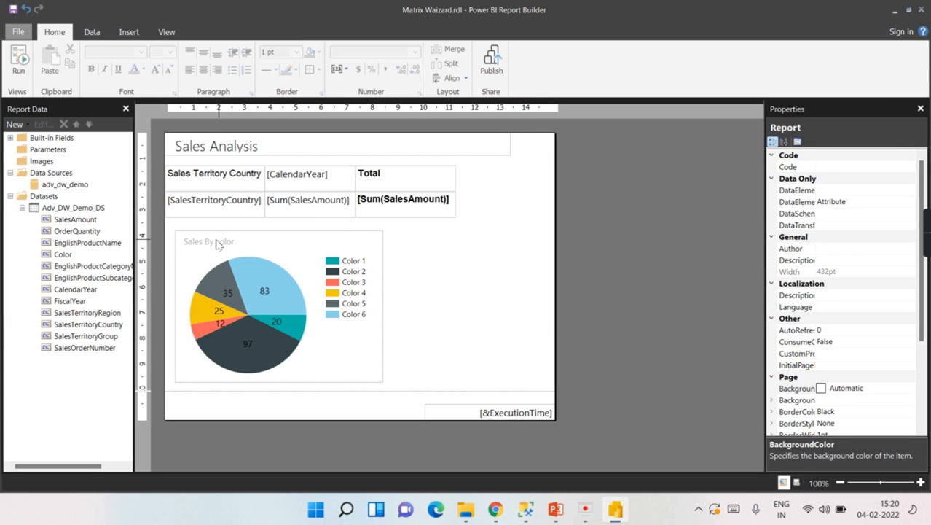
pyautogui.click(218, 244)
pyautogui.doubleClick(218, 243)
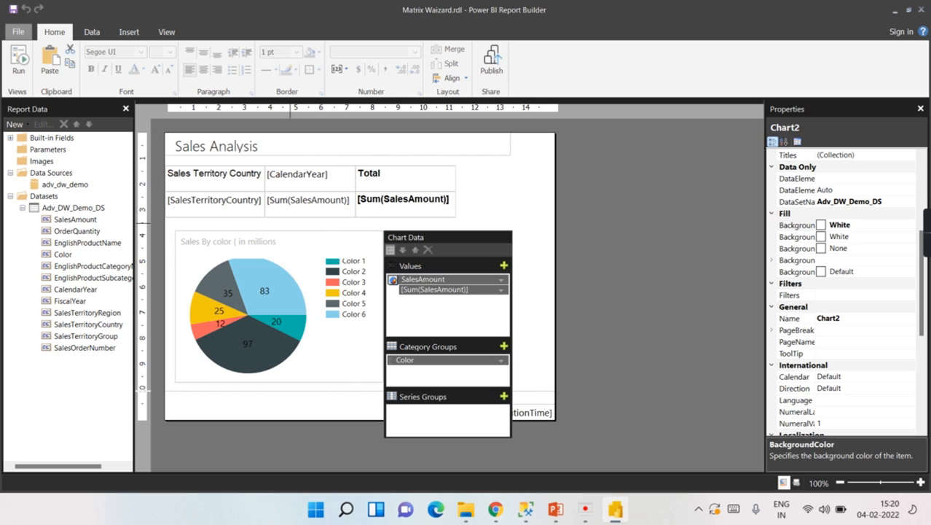
pyautogui.click(306, 342)
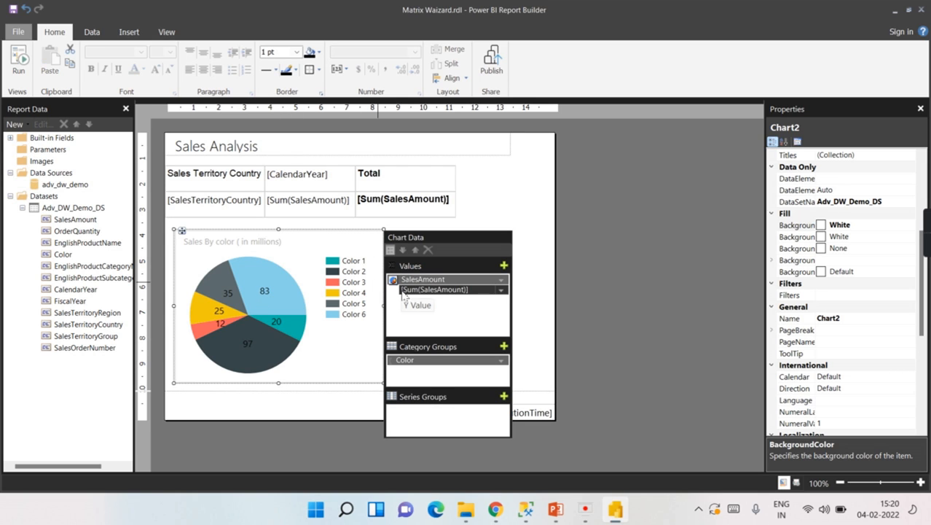
# - Set the pie chart series' value expression to =Sum(Fields!SalesAmount.Value) /100000
pyautogui.rightClick(434, 290)
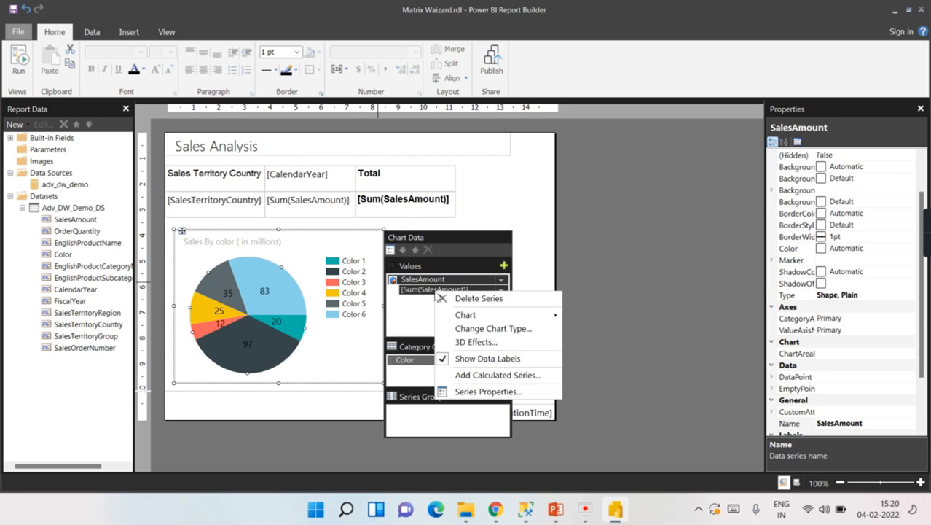
pyautogui.click(483, 392)
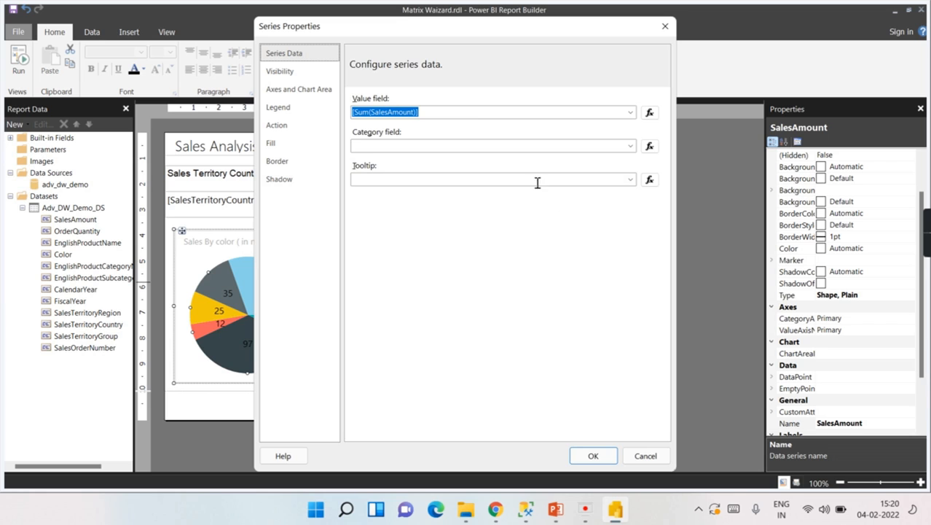
pyautogui.click(649, 112)
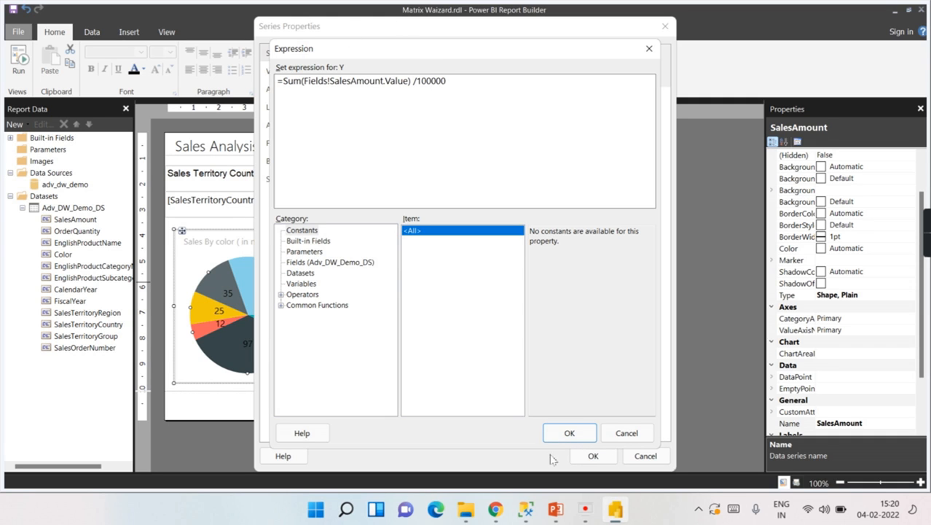
pyautogui.click(568, 432)
pyautogui.click(592, 458)
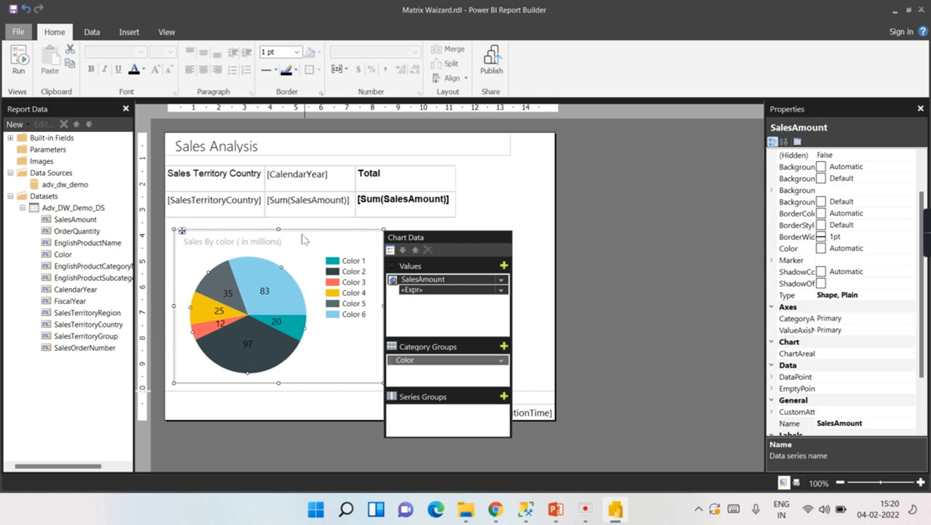
# - Change the pie chart's title to "Sales By color ( 100 thousands)" and run the report to check the labels
pyautogui.click(266, 243)
pyautogui.click(240, 242)
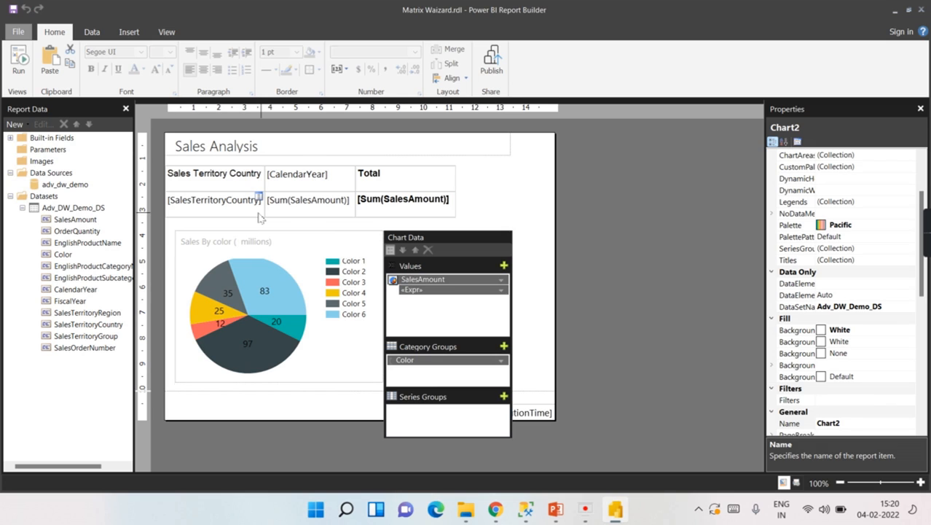
pyautogui.write('100 thousand')
pyautogui.click(19, 62)
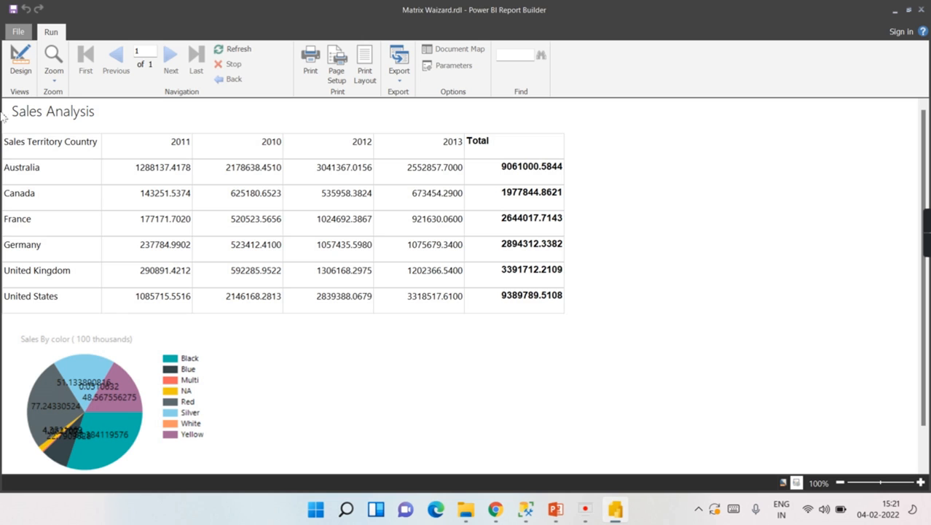
# - Set the pie chart series' value expression to = round(Sum(Fields!SalesAmount.Value) /100000) and run the report to check the labels
pyautogui.click(20, 64)
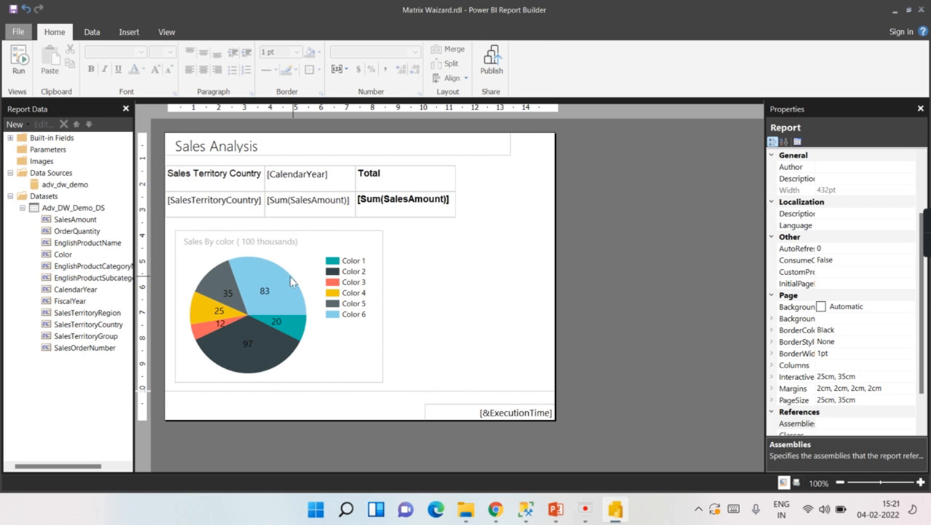
pyautogui.rightClick(290, 281)
pyautogui.click(370, 377)
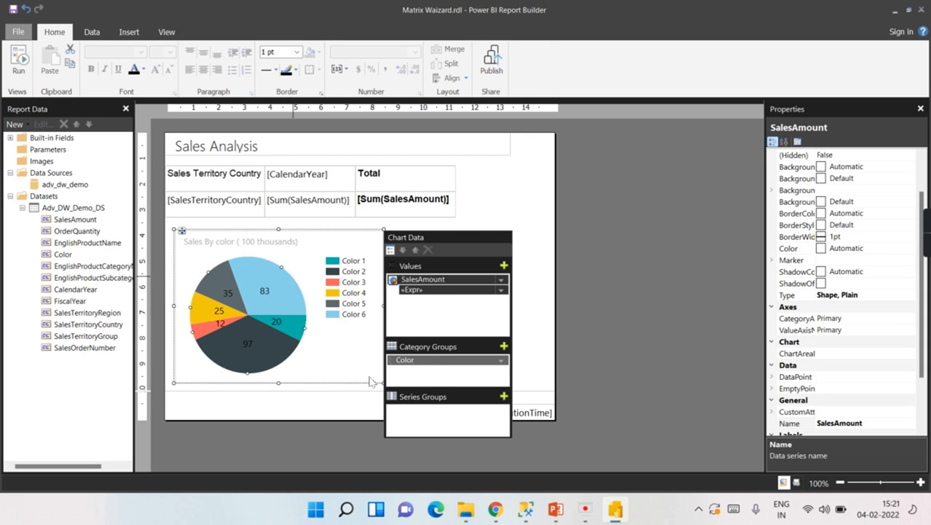
pyautogui.click(649, 113)
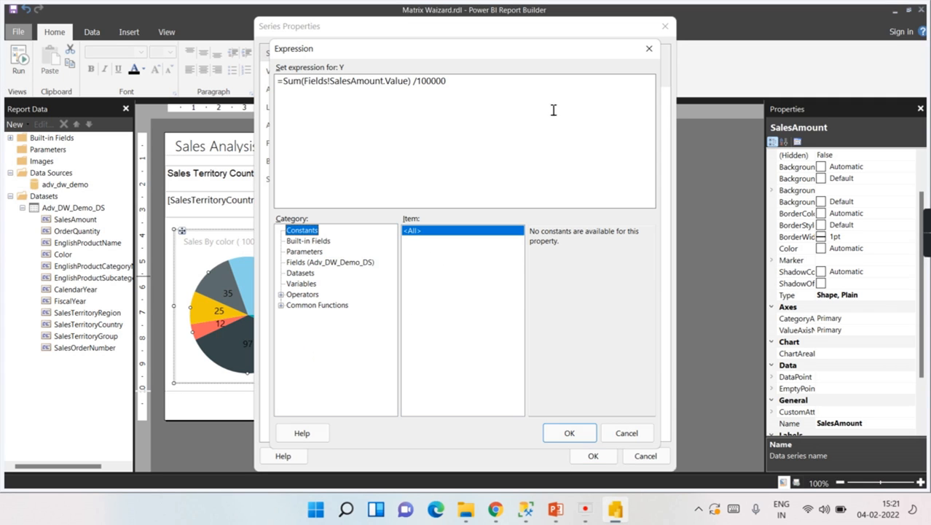
pyautogui.click(284, 83)
pyautogui.write('round')
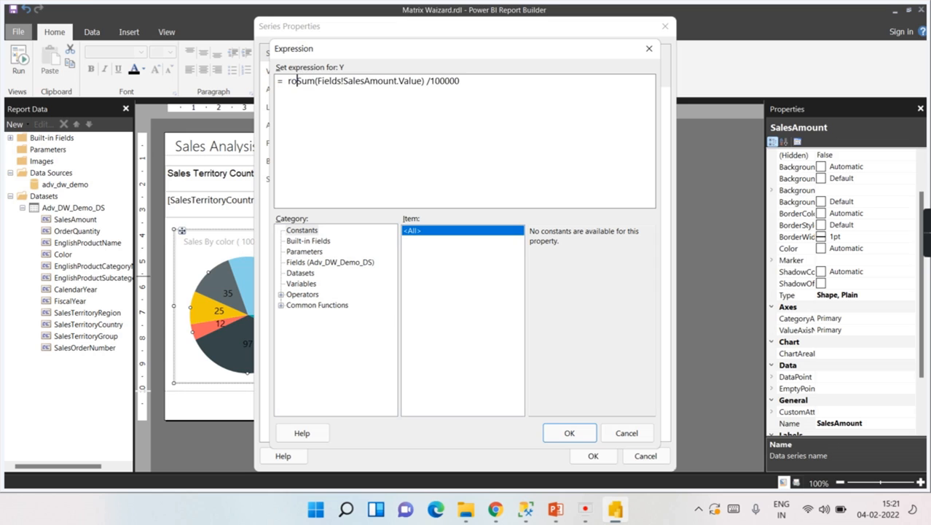
pyautogui.write('(')
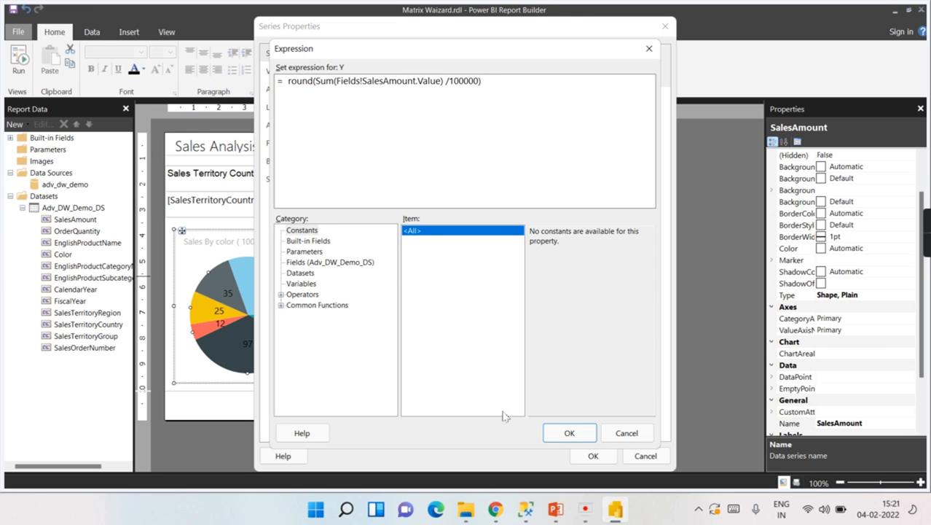
pyautogui.click(569, 433)
pyautogui.click(593, 456)
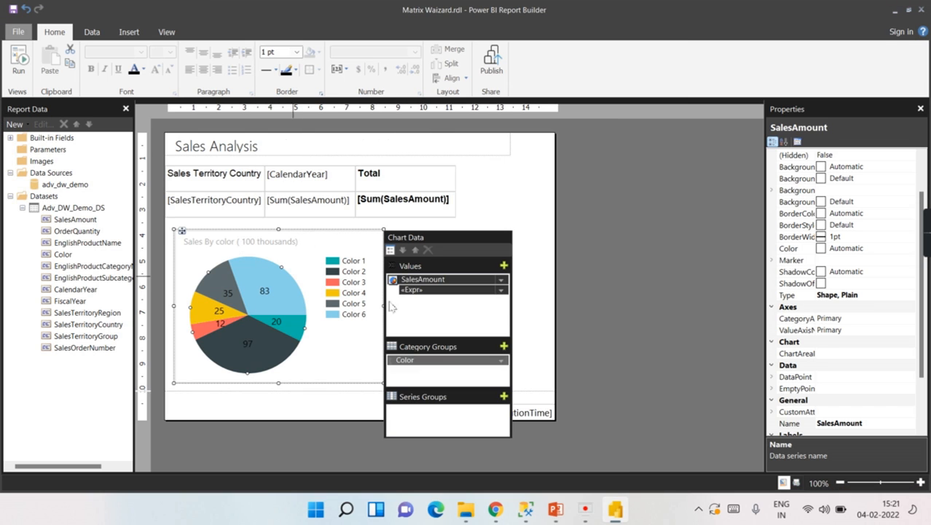
pyautogui.click(18, 62)
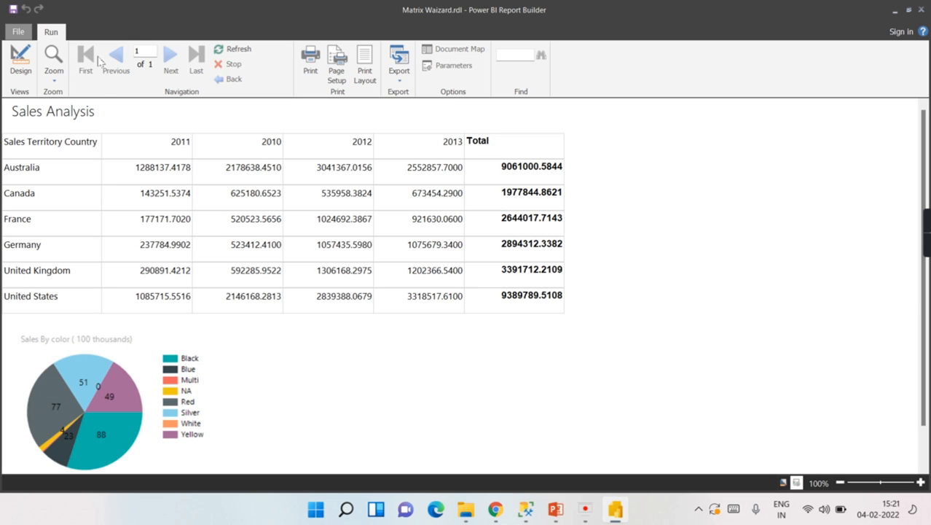
# - Return to the report design and change the pie chart to a plain column chart
pyautogui.click(21, 65)
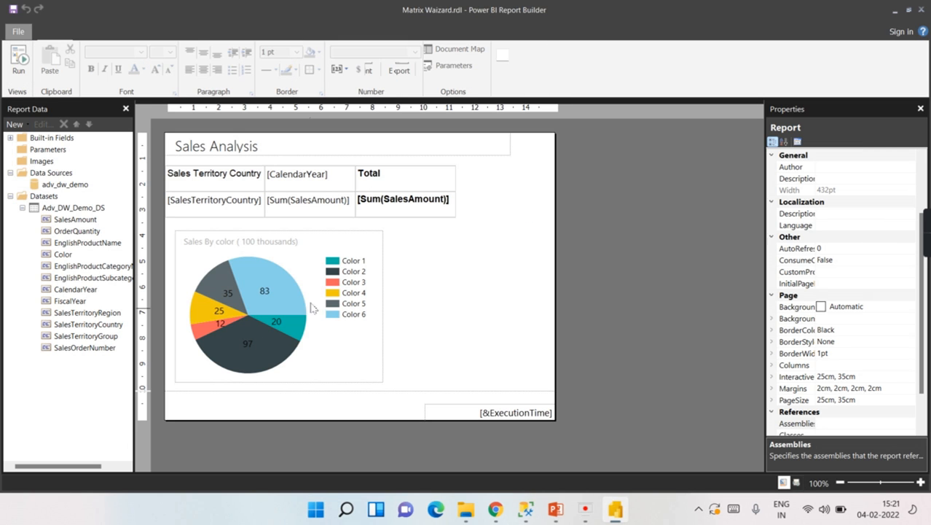
pyautogui.click(310, 261)
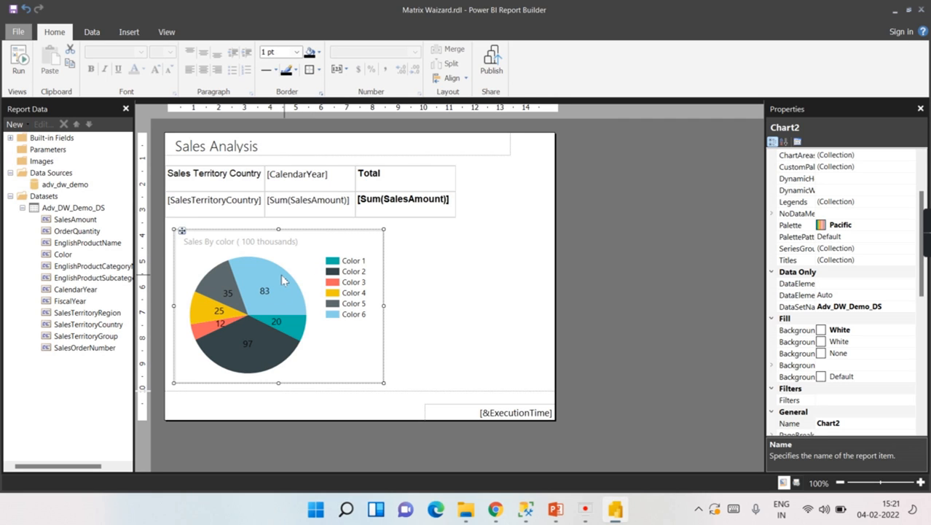
pyautogui.rightClick(284, 280)
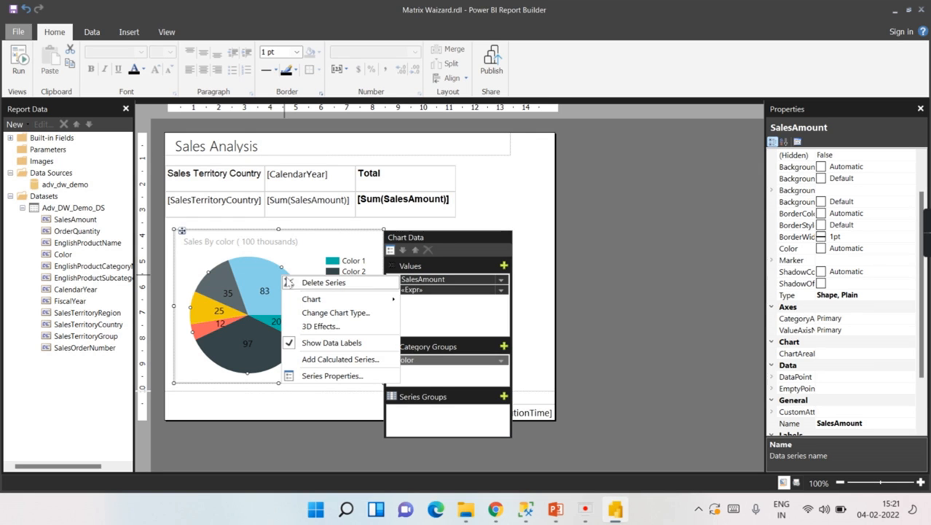
pyautogui.click(332, 313)
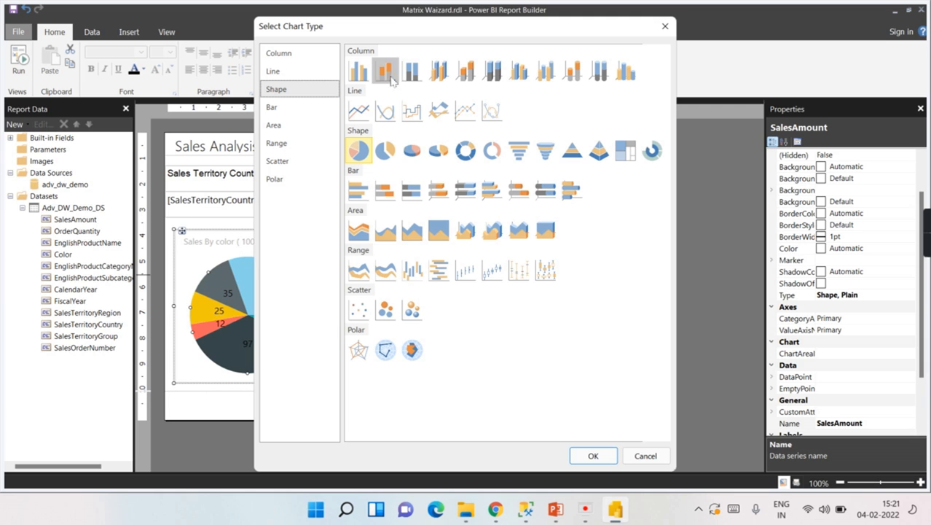
pyautogui.click(361, 72)
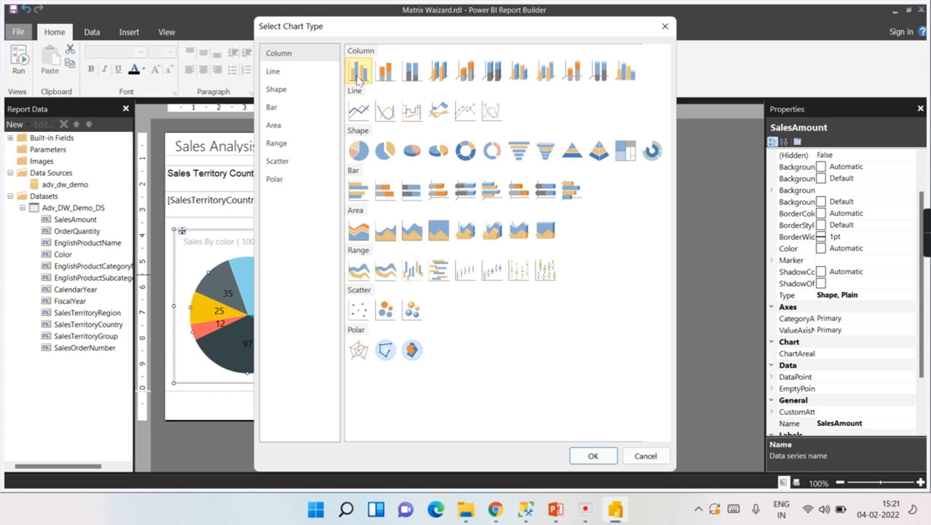
pyautogui.click(593, 456)
pyautogui.click(356, 365)
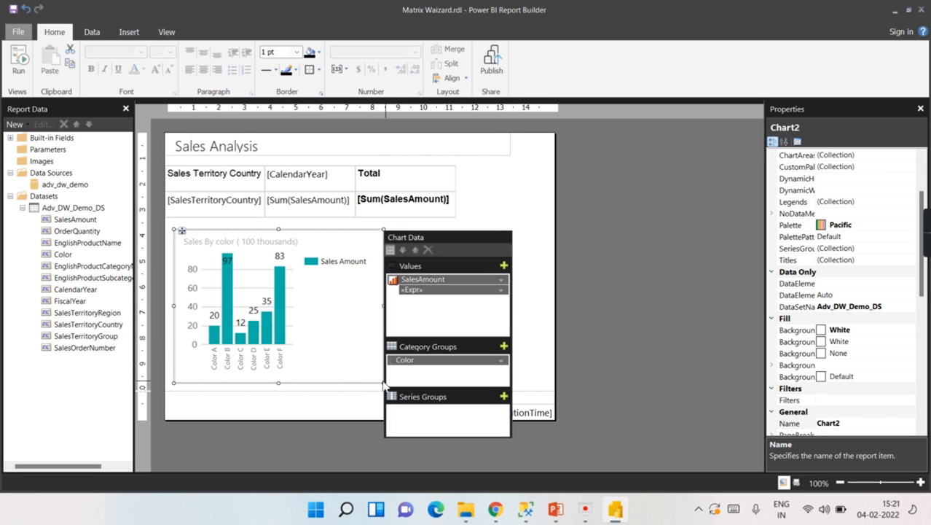
# - Widen the column chart to slightly past the matrix's right edge and run the report to check it
pyautogui.moveTo(382, 381); pyautogui.dragTo(471, 380)
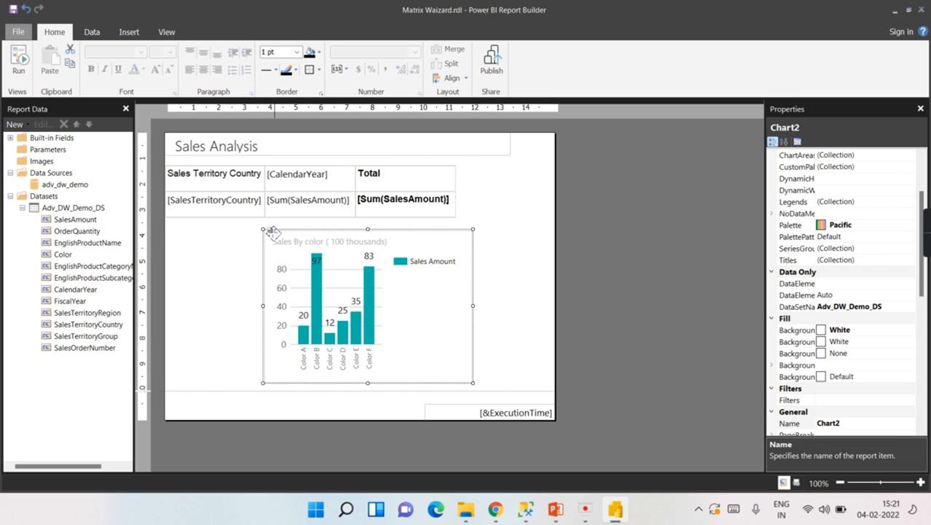
pyautogui.moveTo(271, 231); pyautogui.dragTo(185, 233)
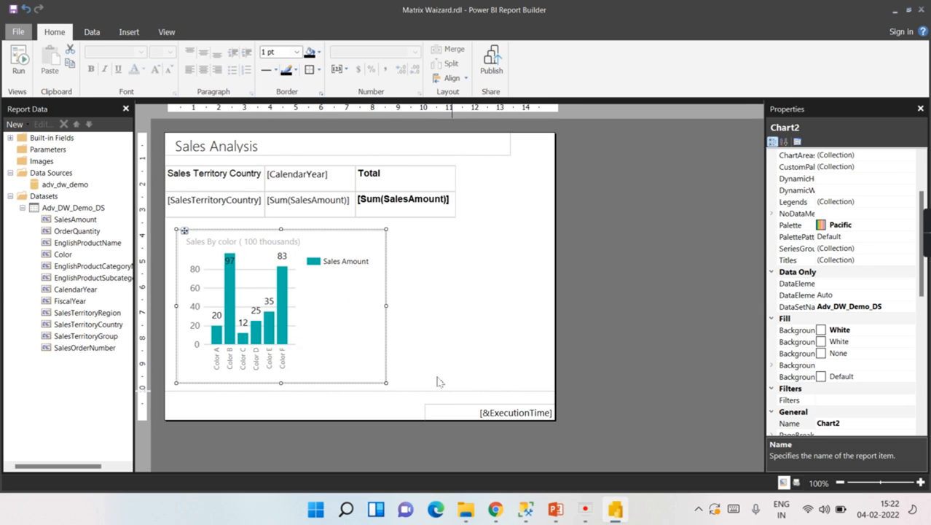
pyautogui.moveTo(386, 382); pyautogui.dragTo(475, 376)
pyautogui.click(16, 60)
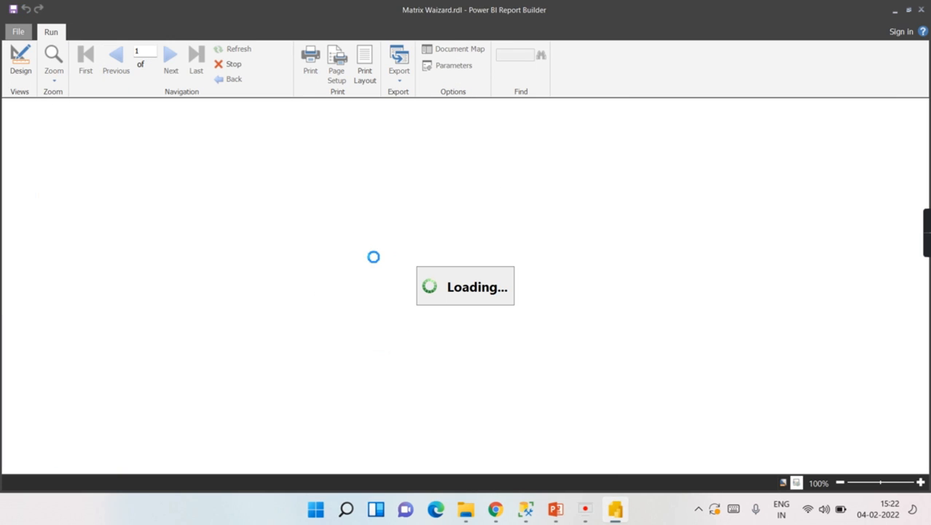
pyautogui.scroll(-1, 112, 408)
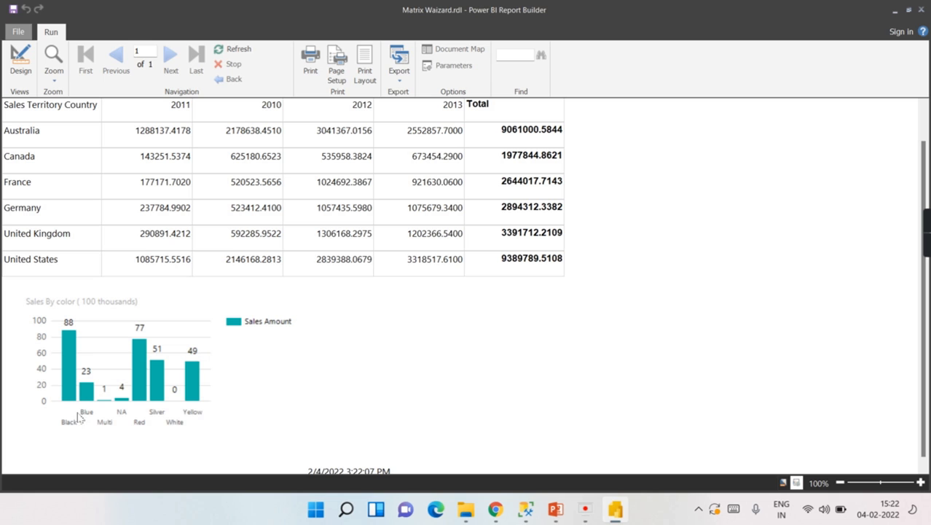
# - Add CalendarYear as a series group of the column chart in the report design and run the report
pyautogui.click(21, 60)
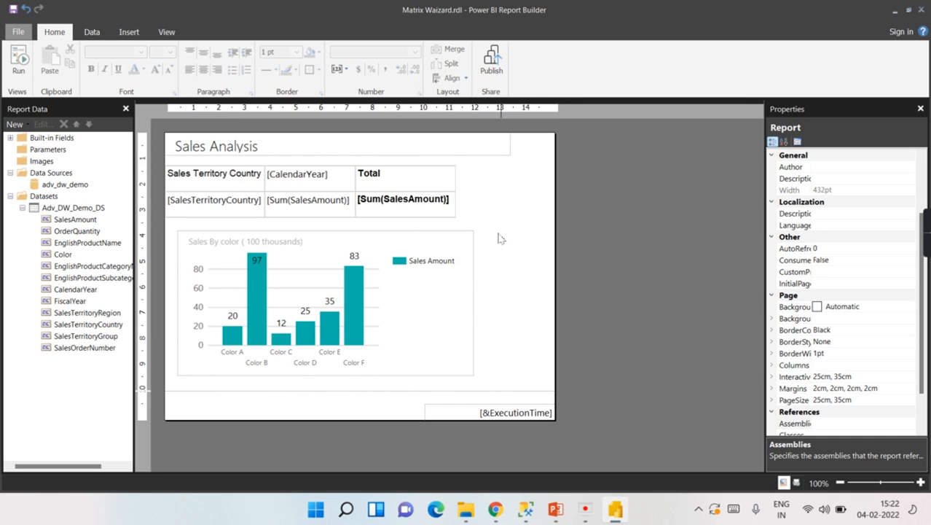
pyautogui.click(399, 325)
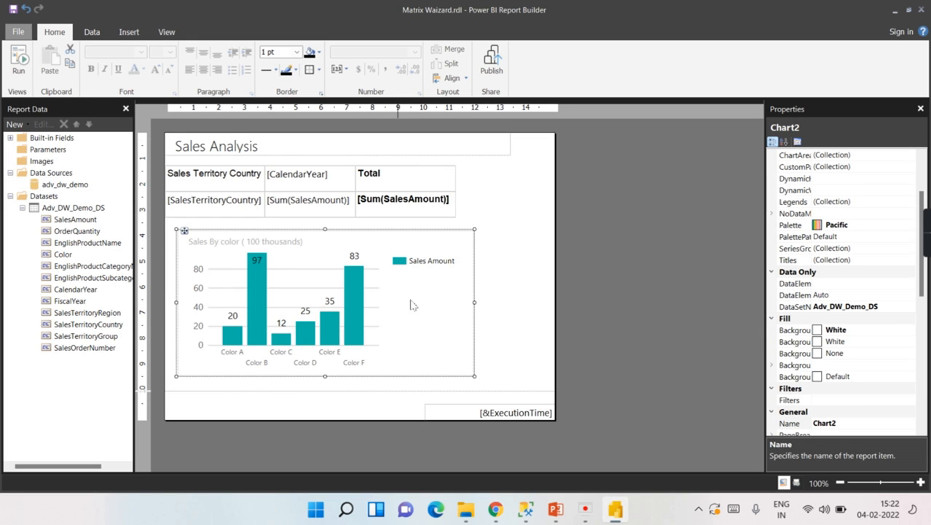
pyautogui.click(129, 33)
pyautogui.click(299, 265)
pyautogui.rightClick(300, 265)
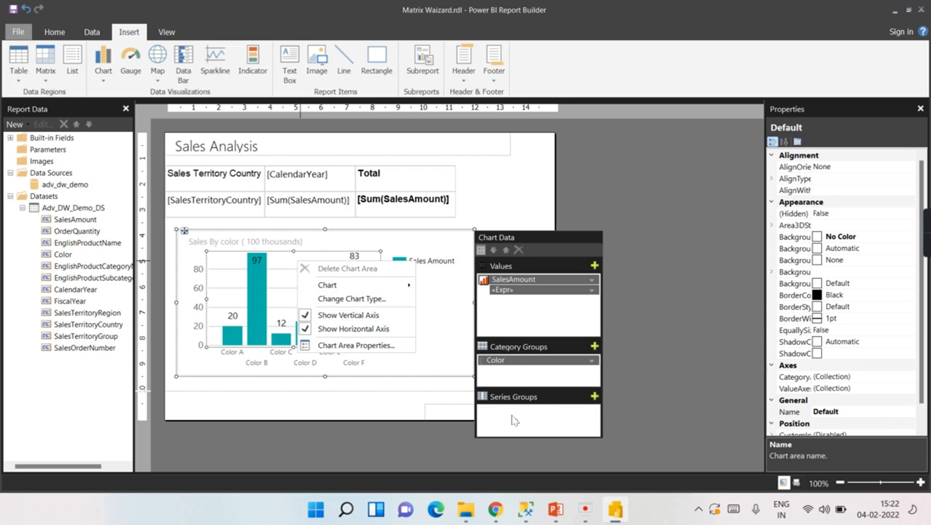
pyautogui.click(569, 423)
pyautogui.click(183, 324)
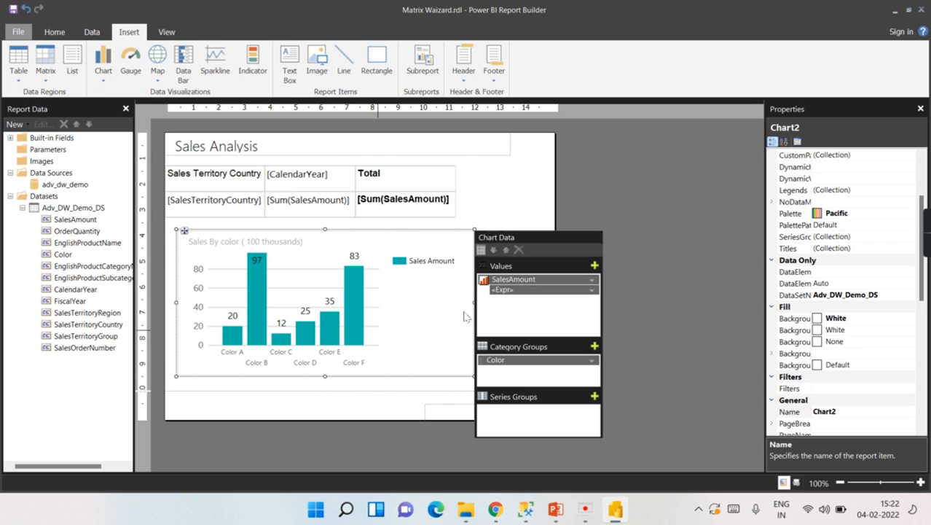
pyautogui.click(594, 396)
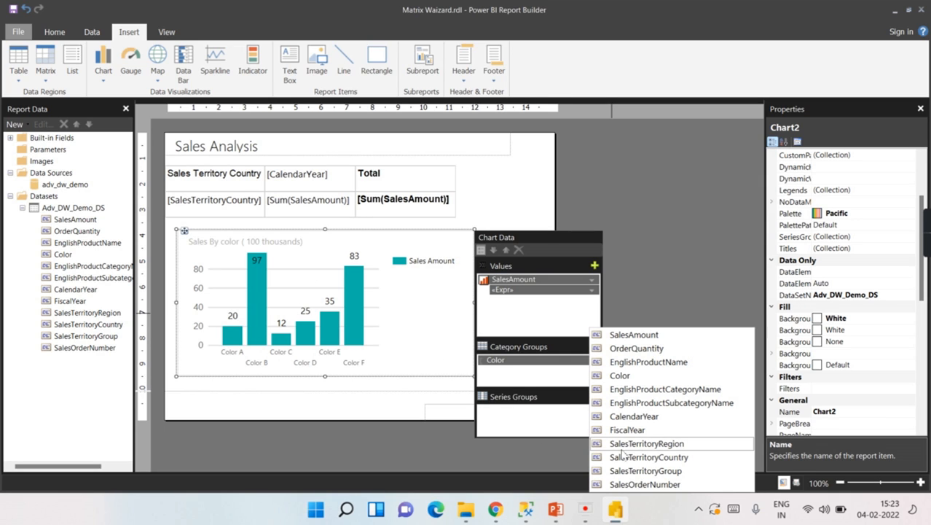
pyautogui.click(647, 418)
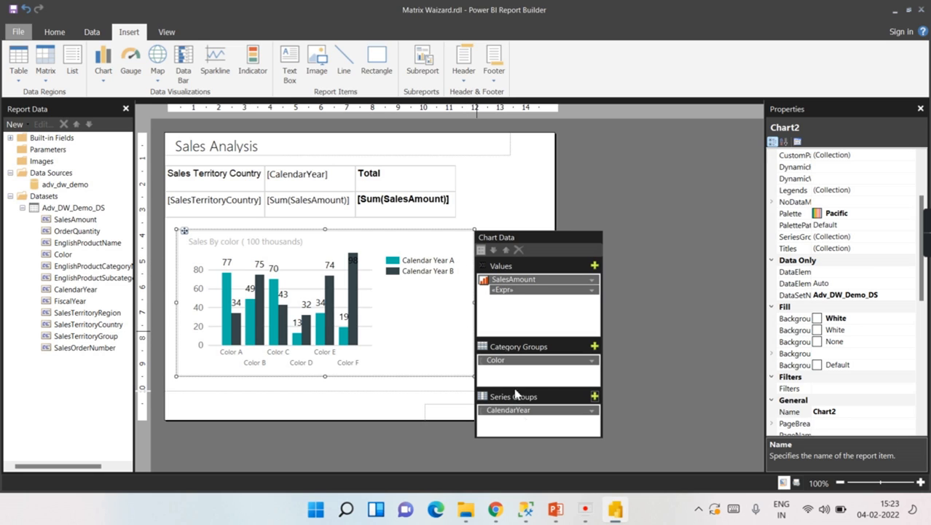
pyautogui.click(53, 33)
pyautogui.click(18, 60)
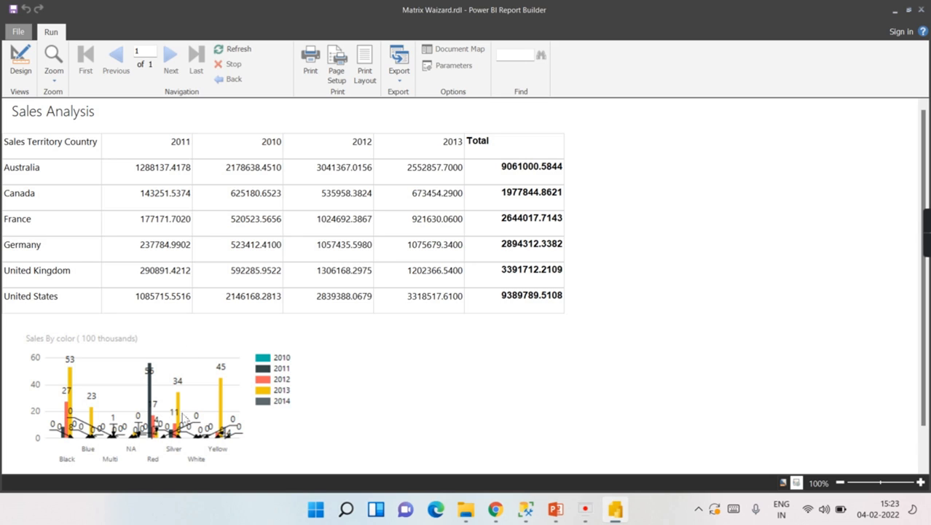
# - Return to the report design and widen the column chart to the right edge of the report page
pyautogui.click(20, 62)
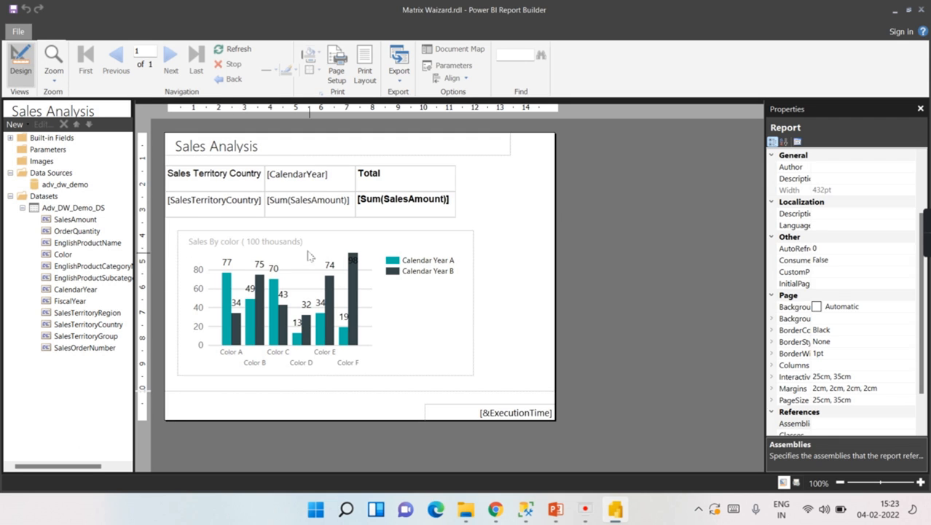
pyautogui.click(394, 250)
pyautogui.moveTo(474, 229); pyautogui.dragTo(558, 236)
# - Delete the chart's calendar year legend and run the report to check the column chart
pyautogui.click(496, 288)
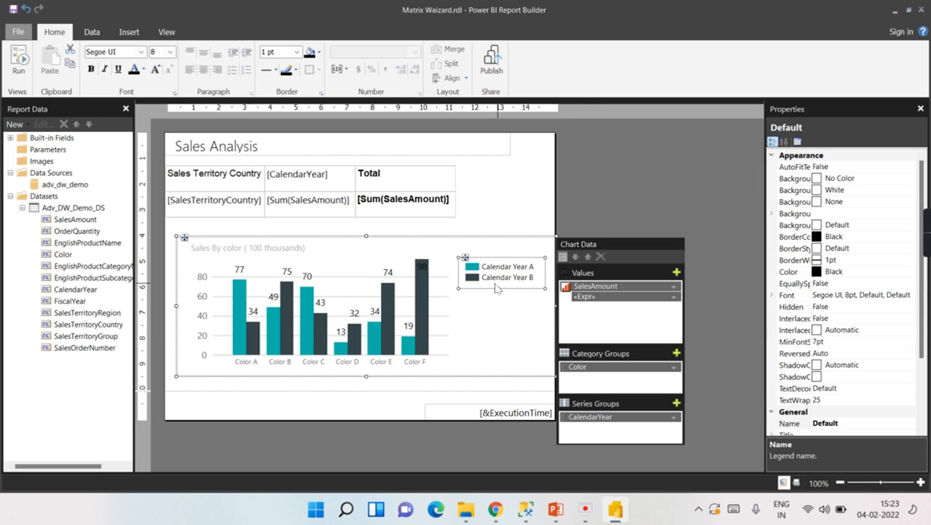
pyautogui.rightClick(496, 288)
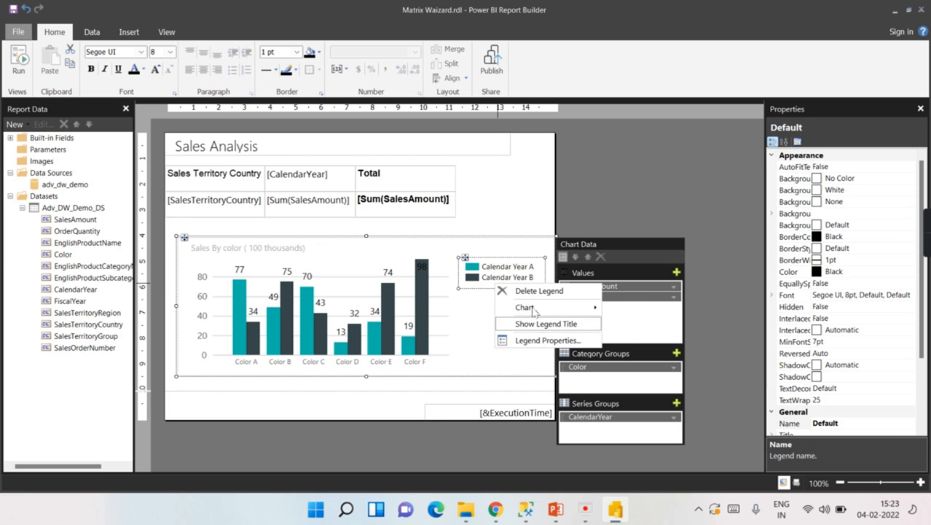
pyautogui.click(532, 291)
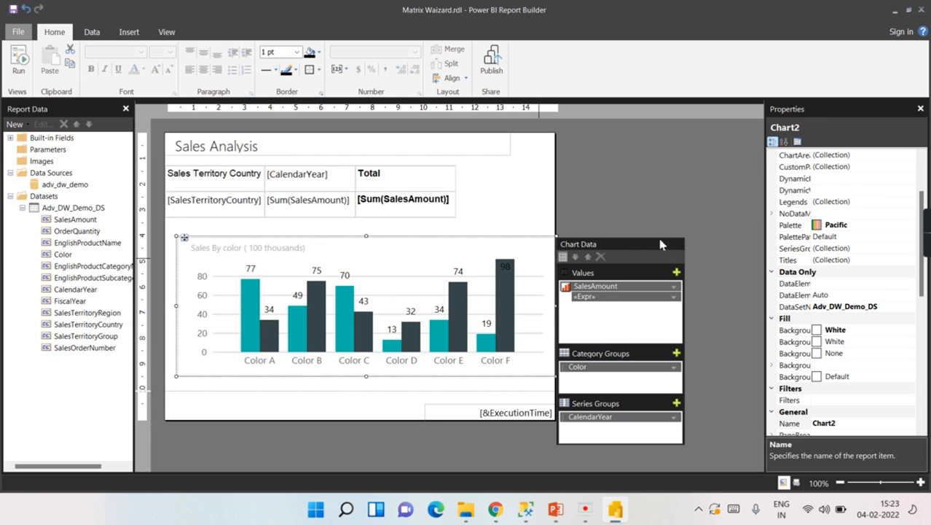
pyautogui.click(19, 62)
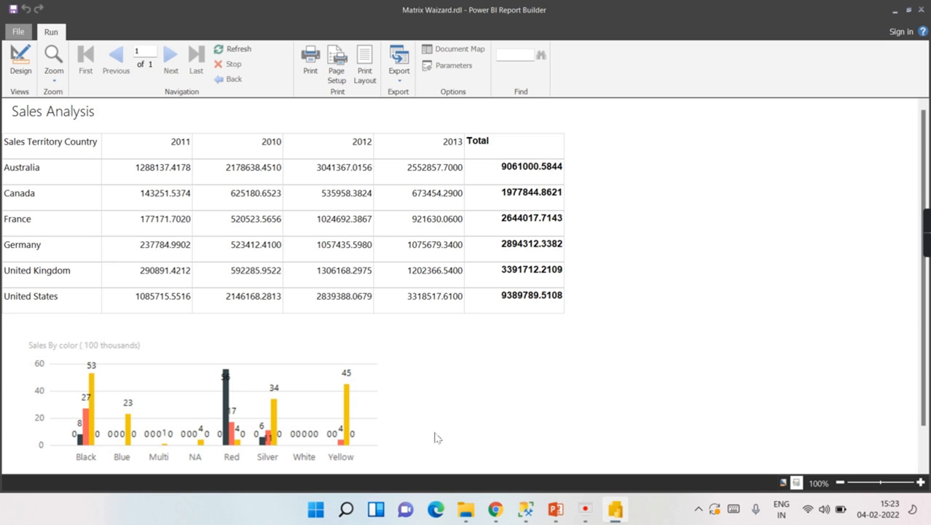
# - Return to the report design and clear the chart selection
pyautogui.click(21, 62)
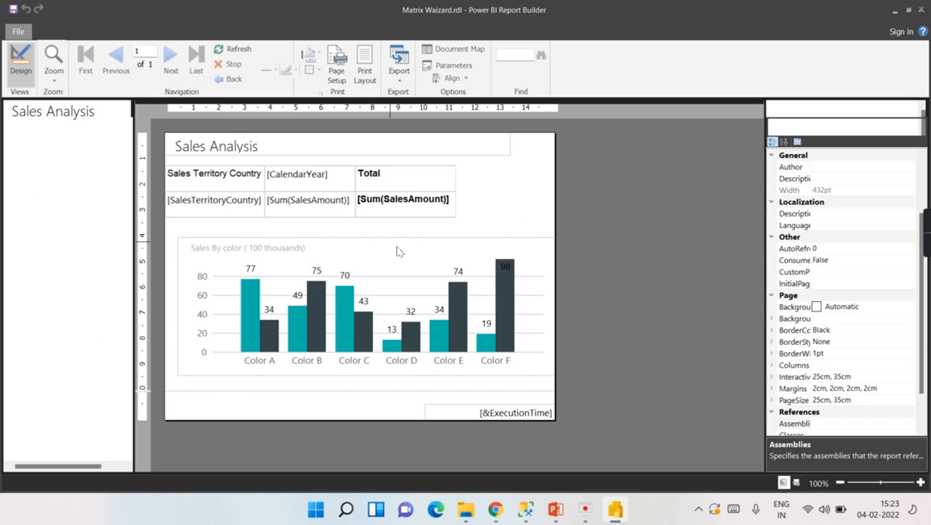
pyautogui.click(477, 257)
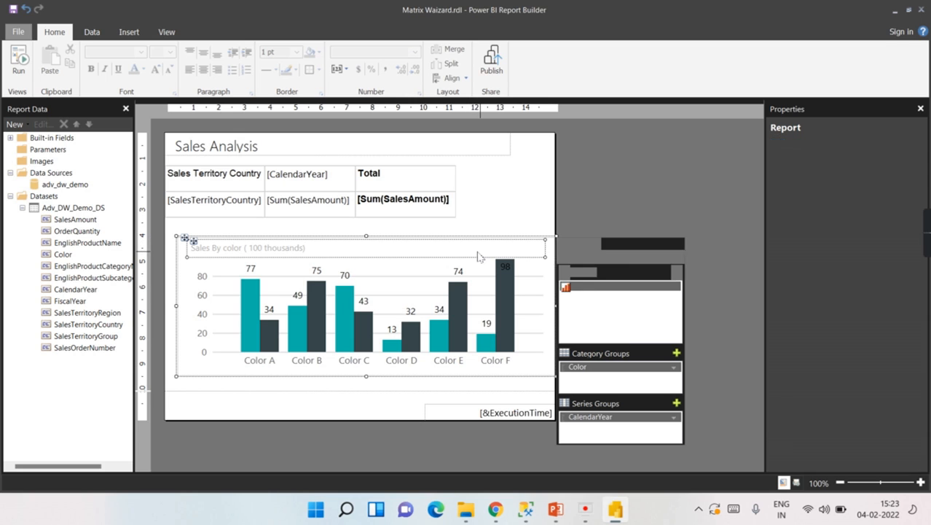
pyautogui.rightClick(478, 257)
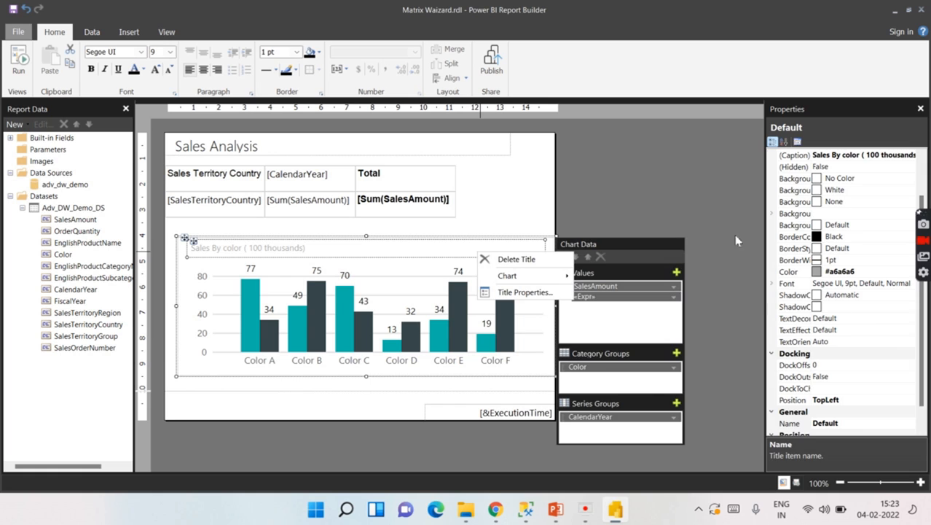
pyautogui.click(677, 216)
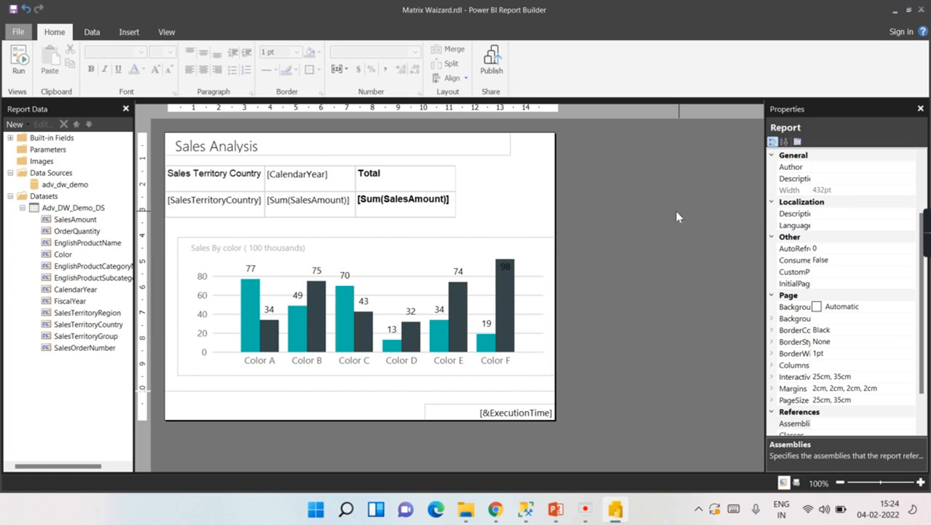